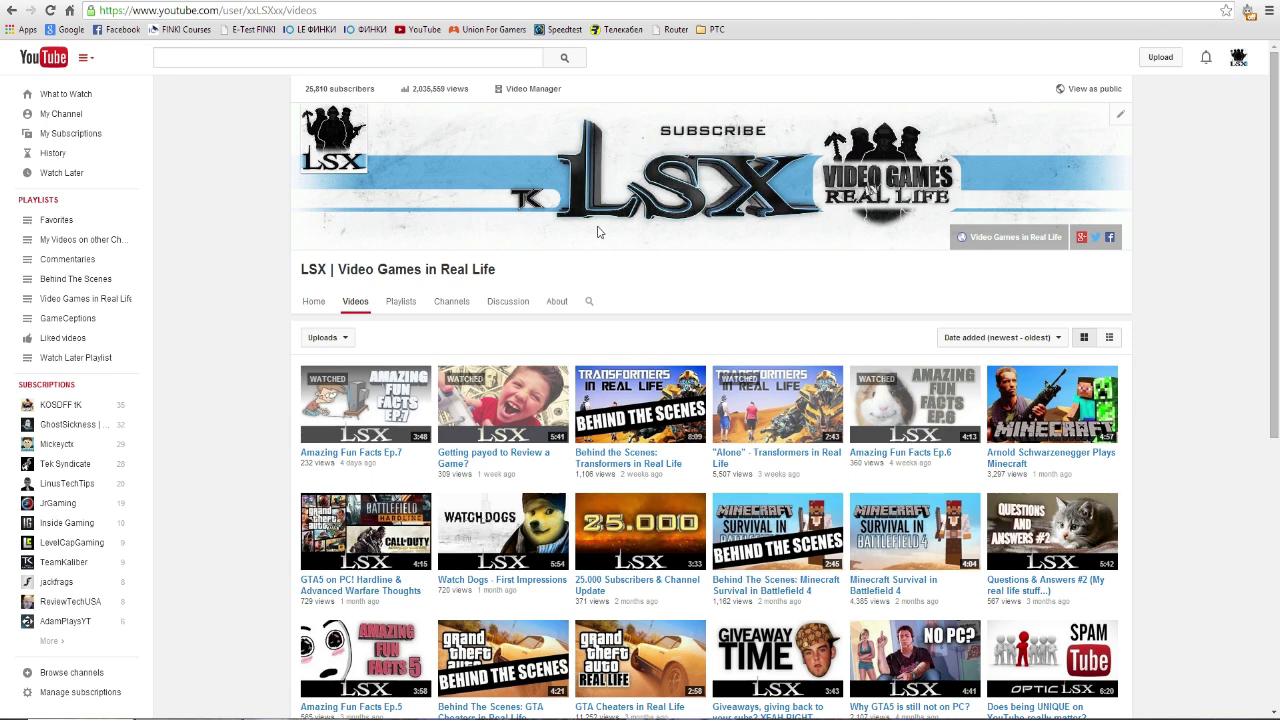
Create a composition named 'animation' at 2048 × 1152, 10 fps, 2 seconds long.
scroll(710, 255, "down", 4)
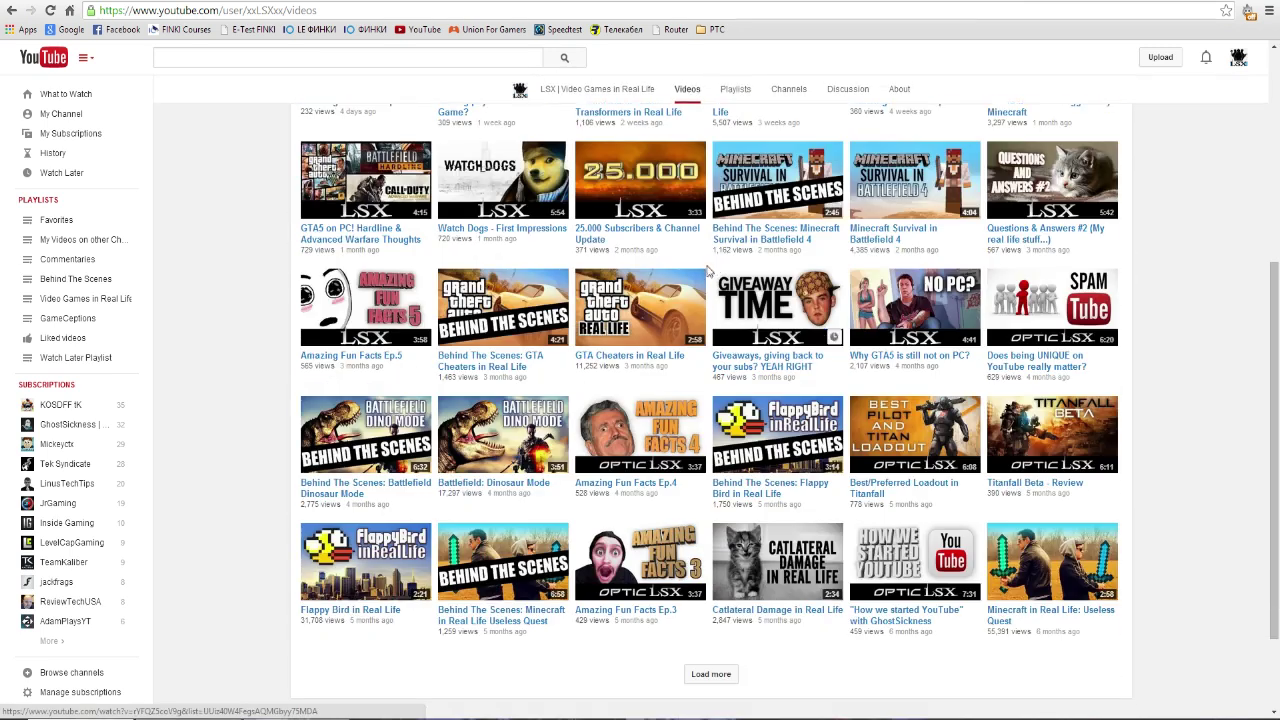
scroll(707, 270, "up", 4)
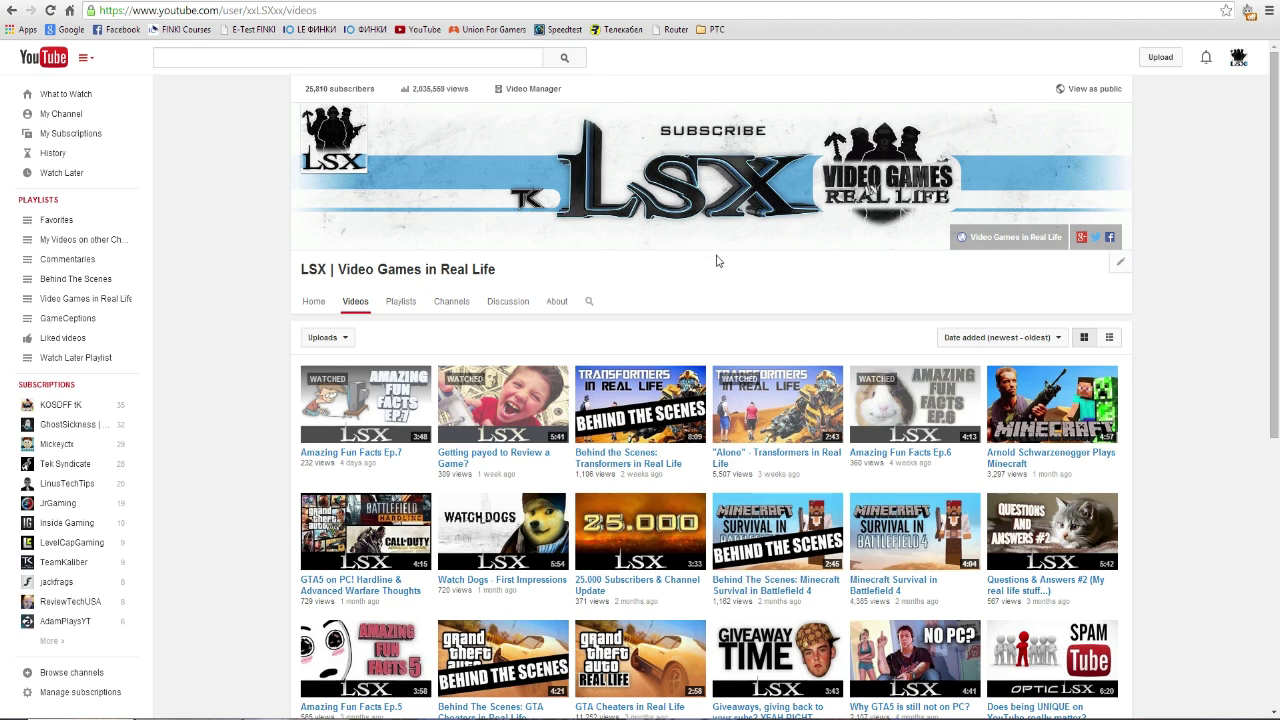
scroll(716, 261, "down", 5)
scroll(705, 275, "up", 5)
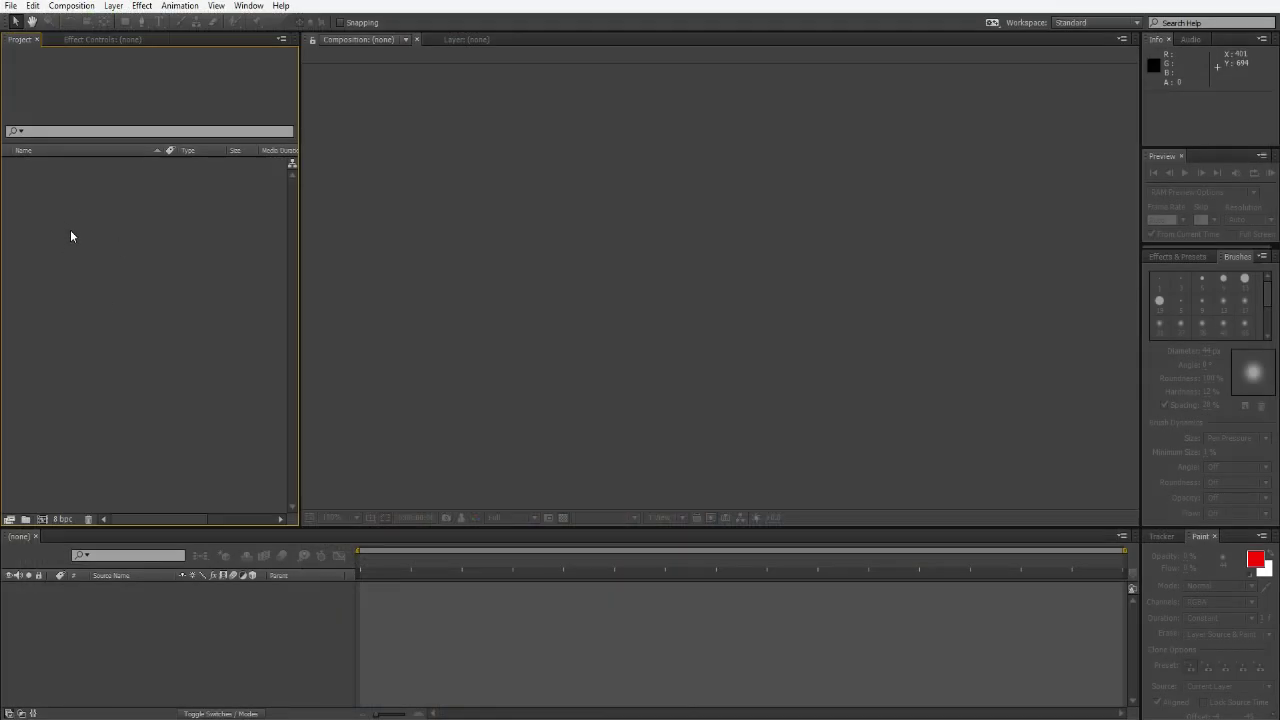
right_click(70, 224)
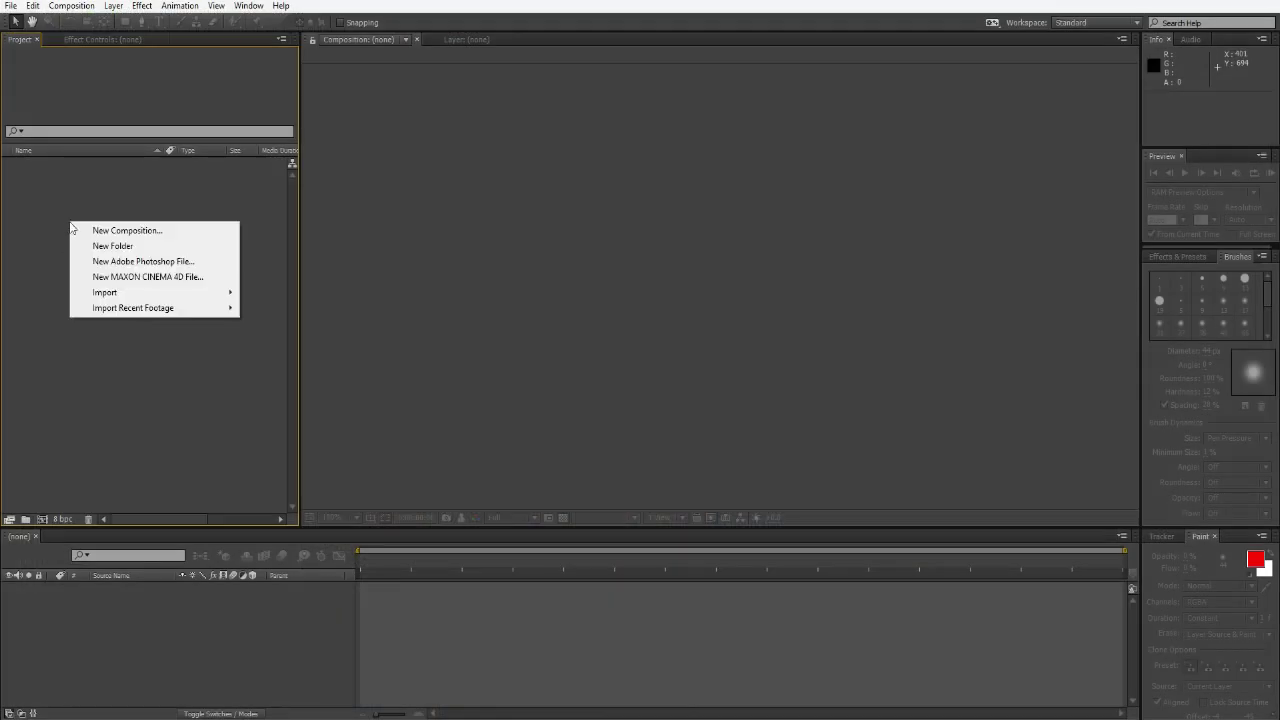
left_click(84, 232)
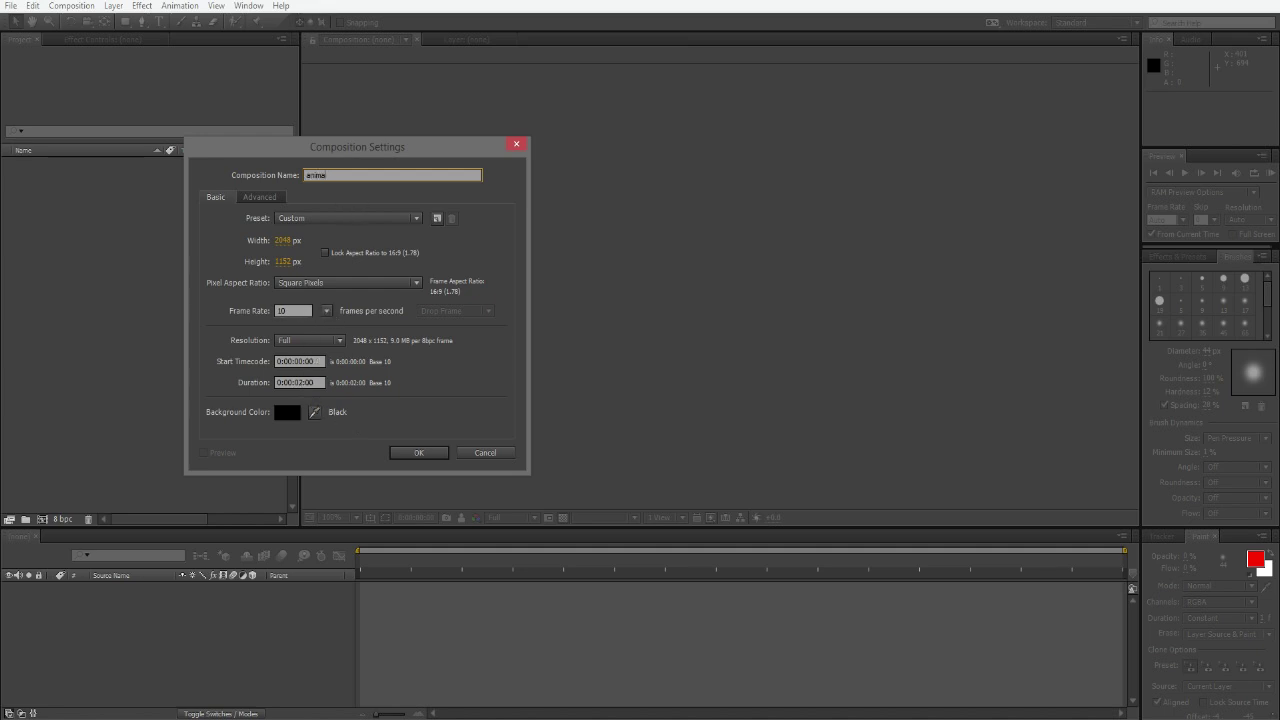
key("Return")
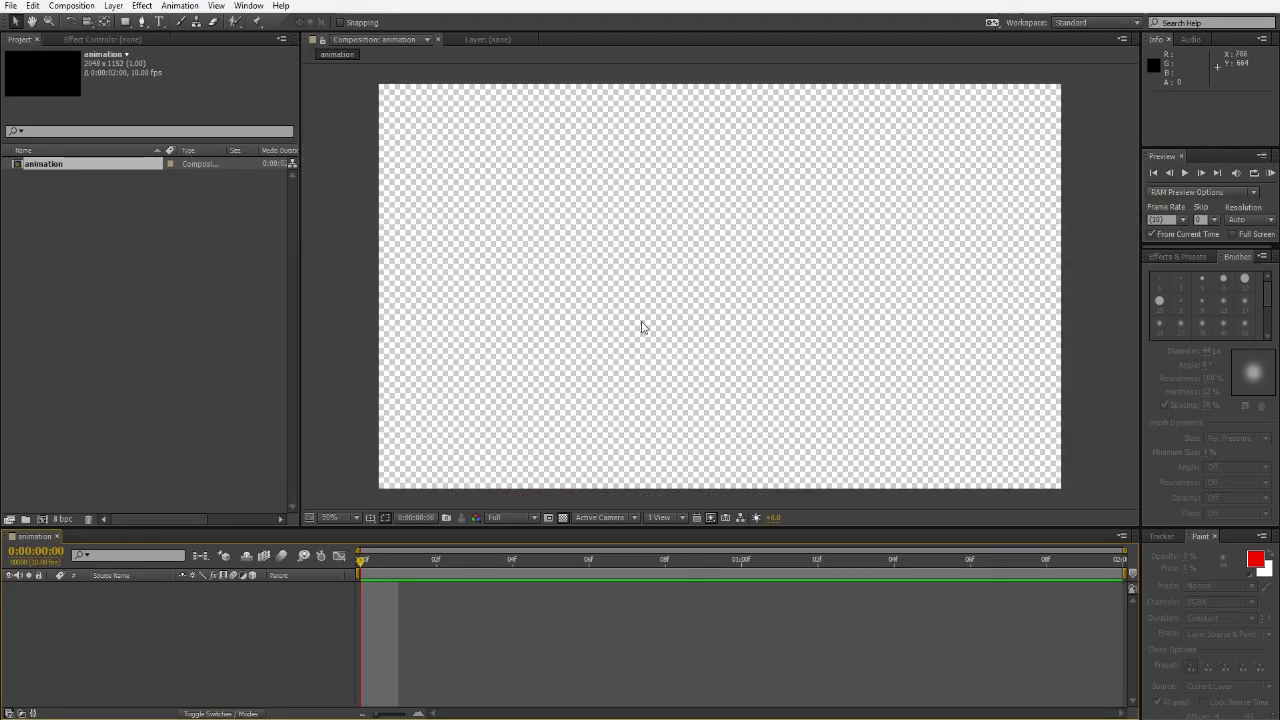
Add a full-frame black solid layer to the animation composition.
left_click(113, 6)
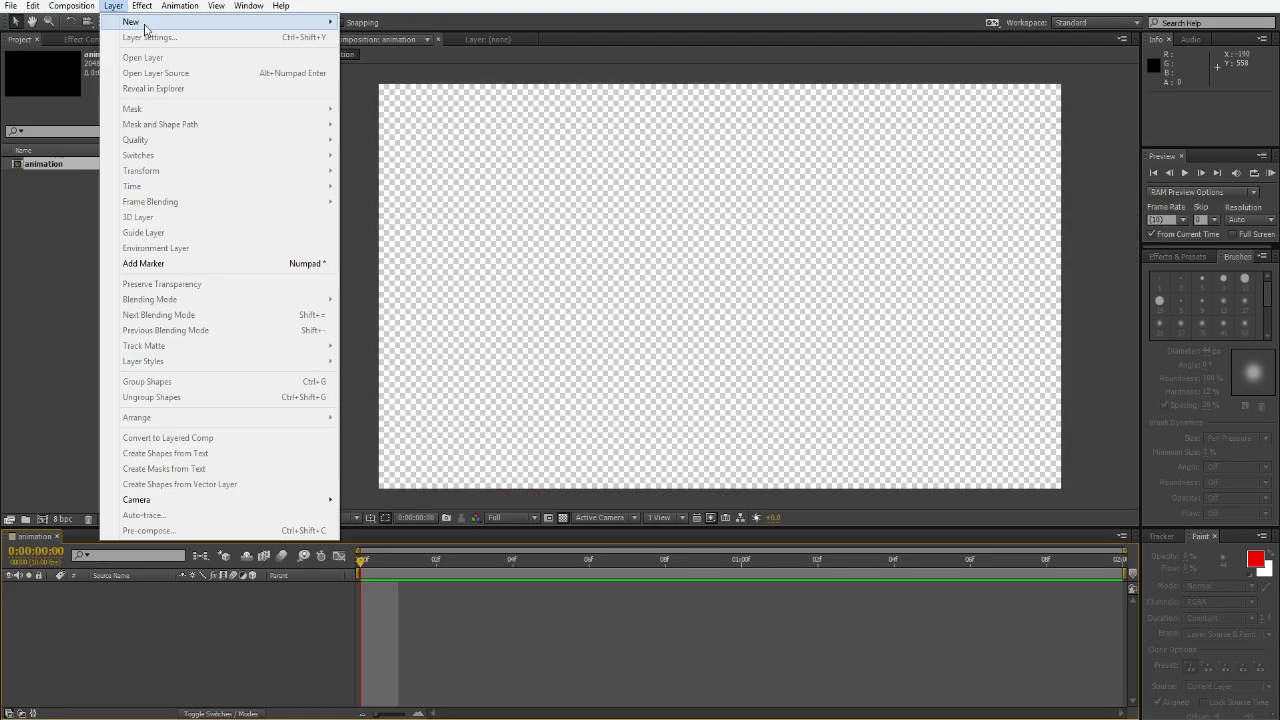
mouse_move(150, 25)
left_click(392, 36)
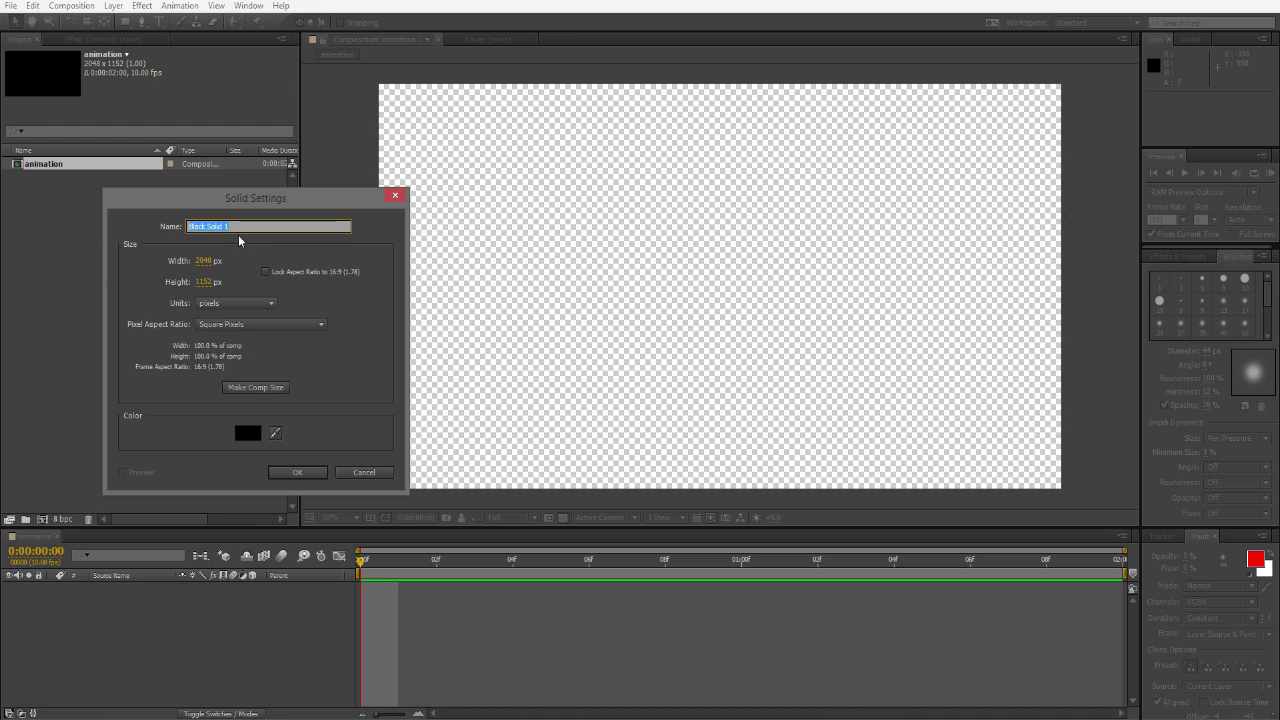
left_click(290, 471)
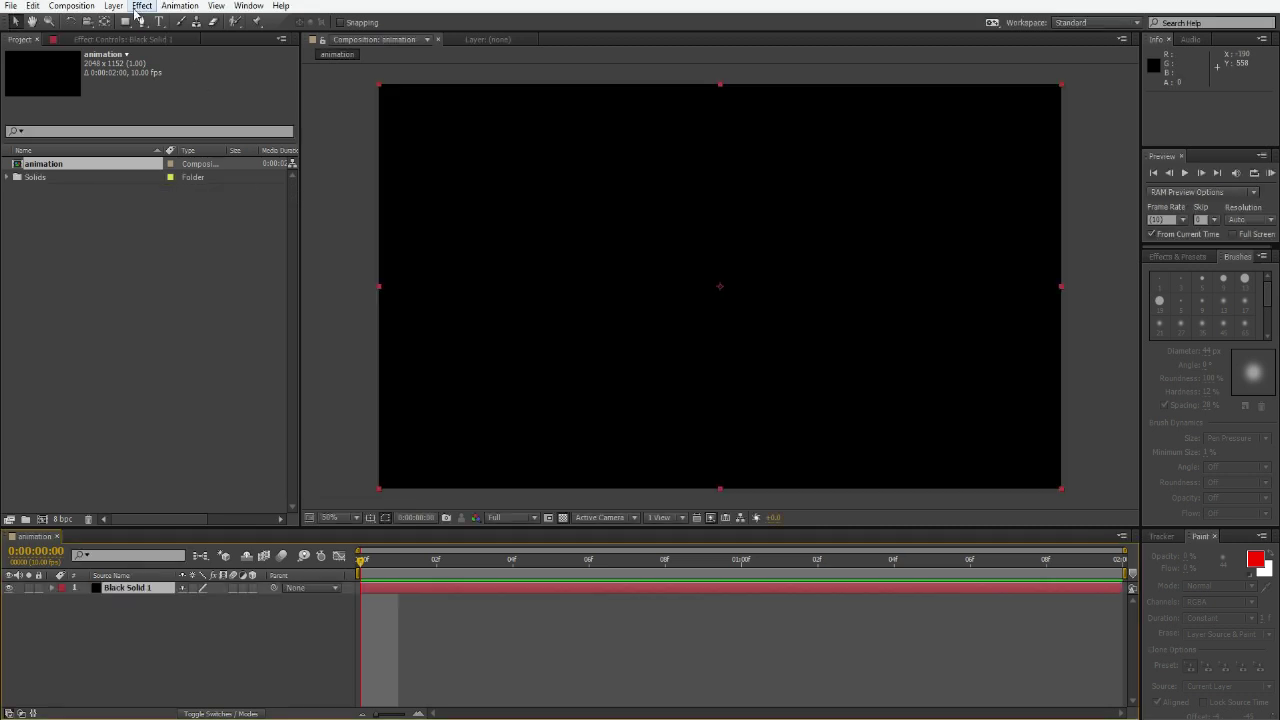
Apply a Gradient Ramp to the solid, fading from black at top to white at bottom.
left_click(142, 6)
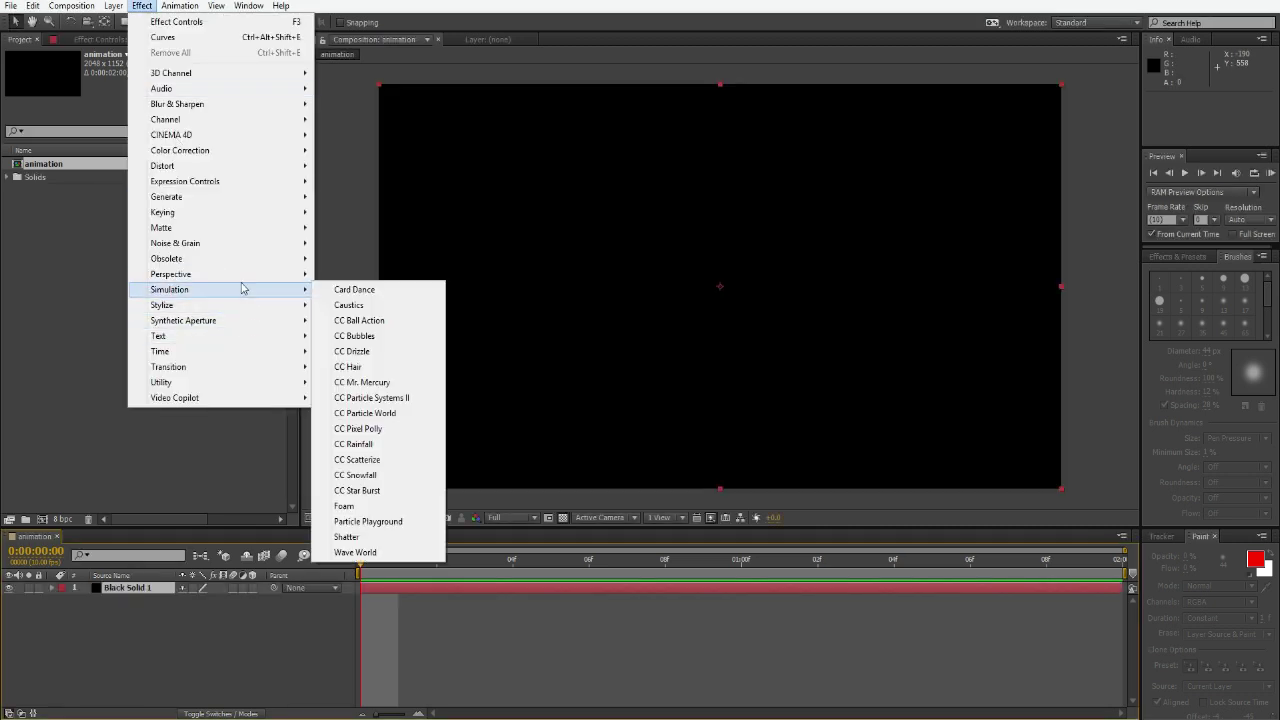
mouse_move(251, 268)
mouse_move(240, 197)
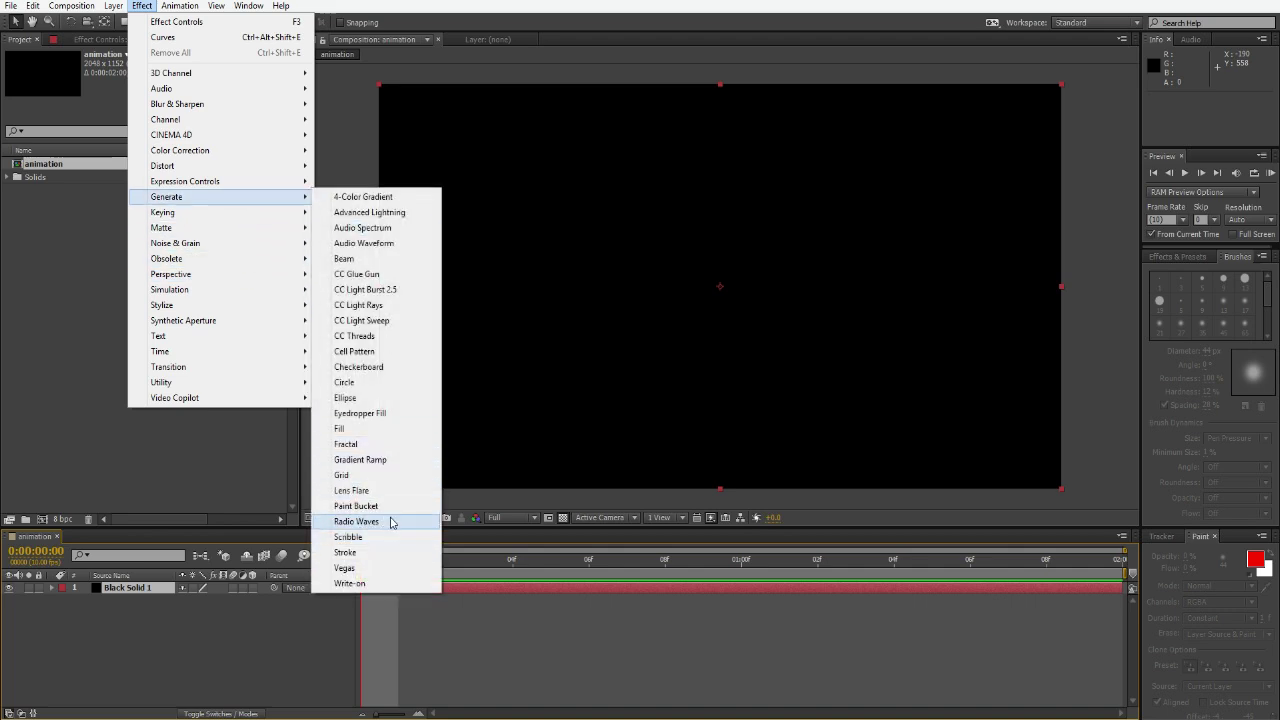
left_click(386, 459)
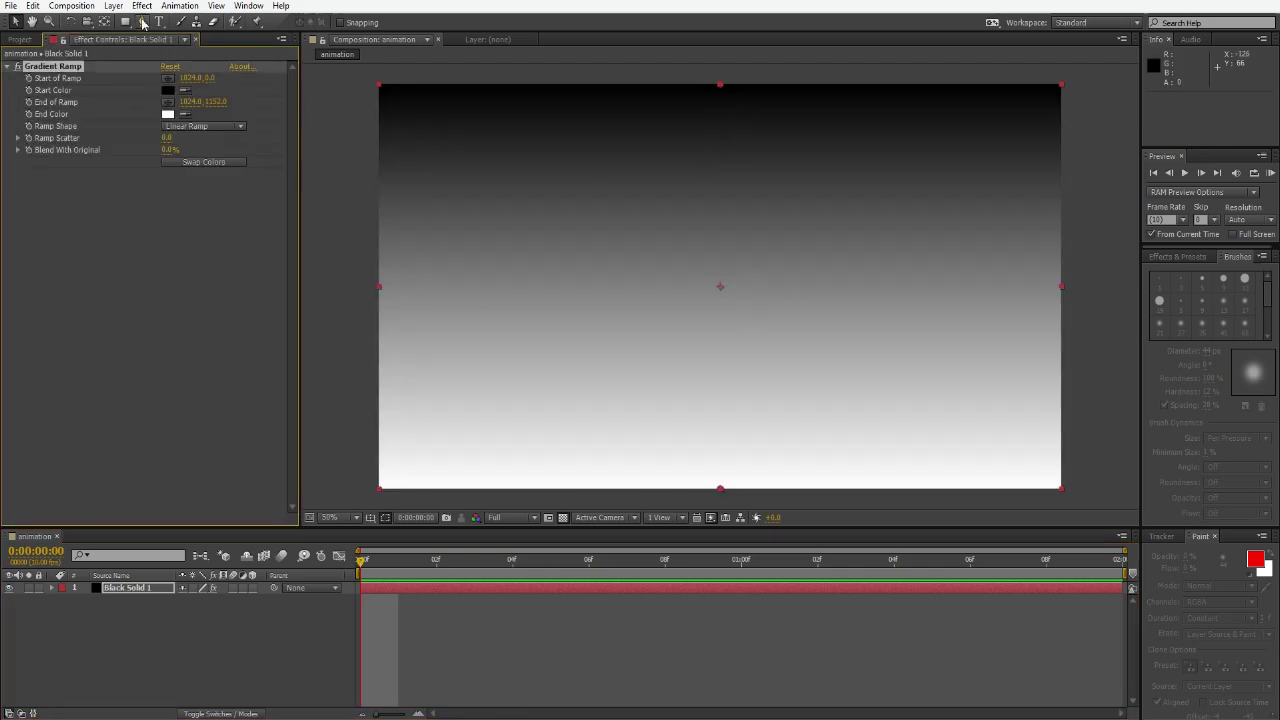
left_click(159, 21)
Type LILIPOP as text at 220 px and position it near the middle of the frame.
left_click(546, 243)
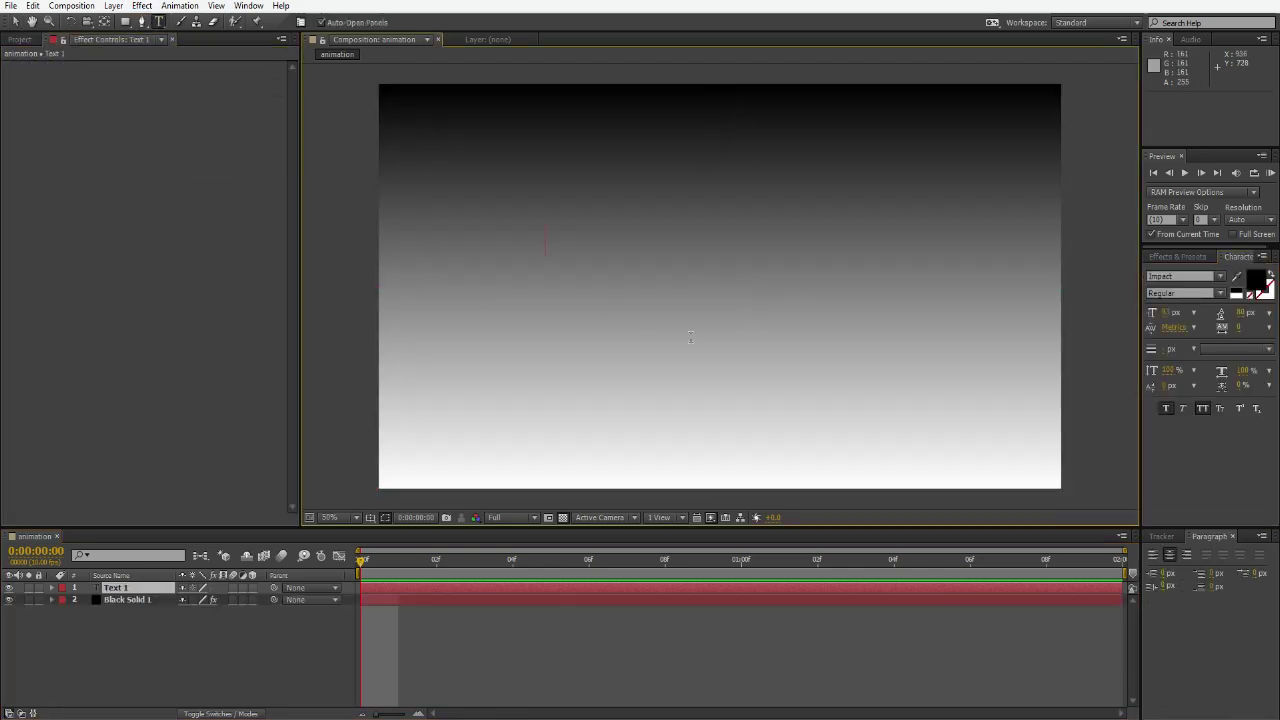
type("LILIPOP")
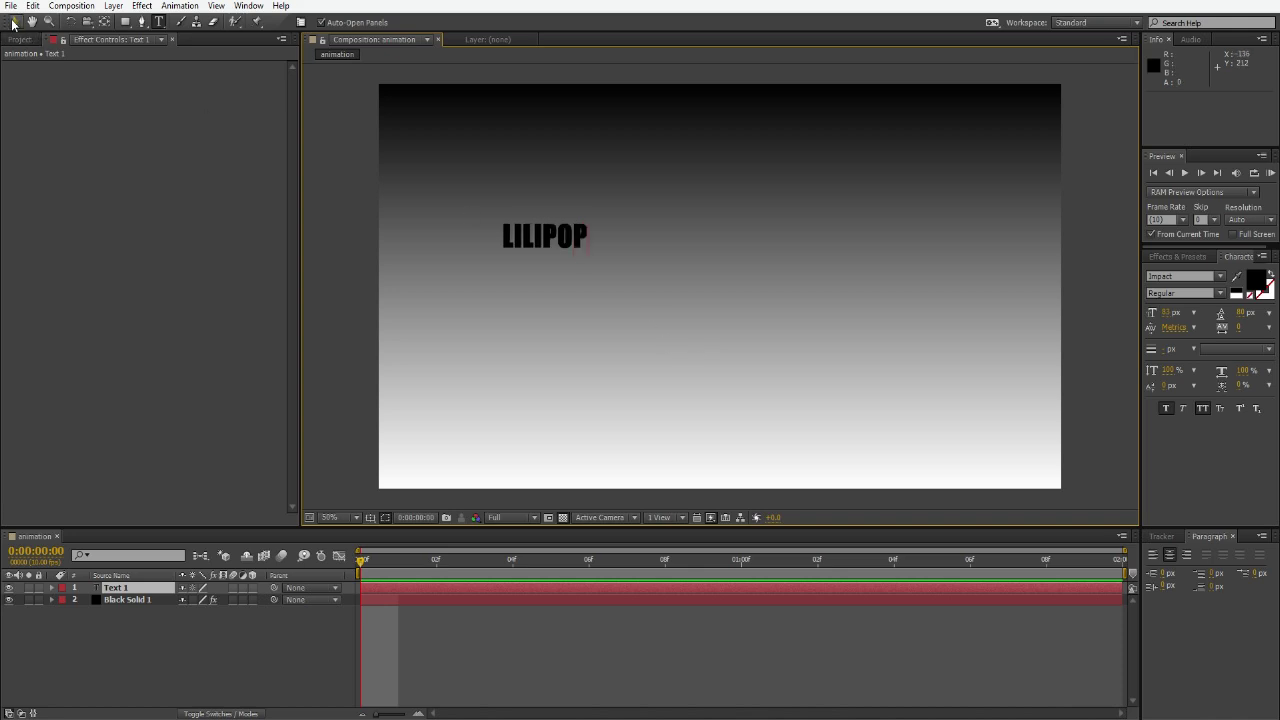
left_click(14, 21)
left_click_drag(555, 229, 605, 366)
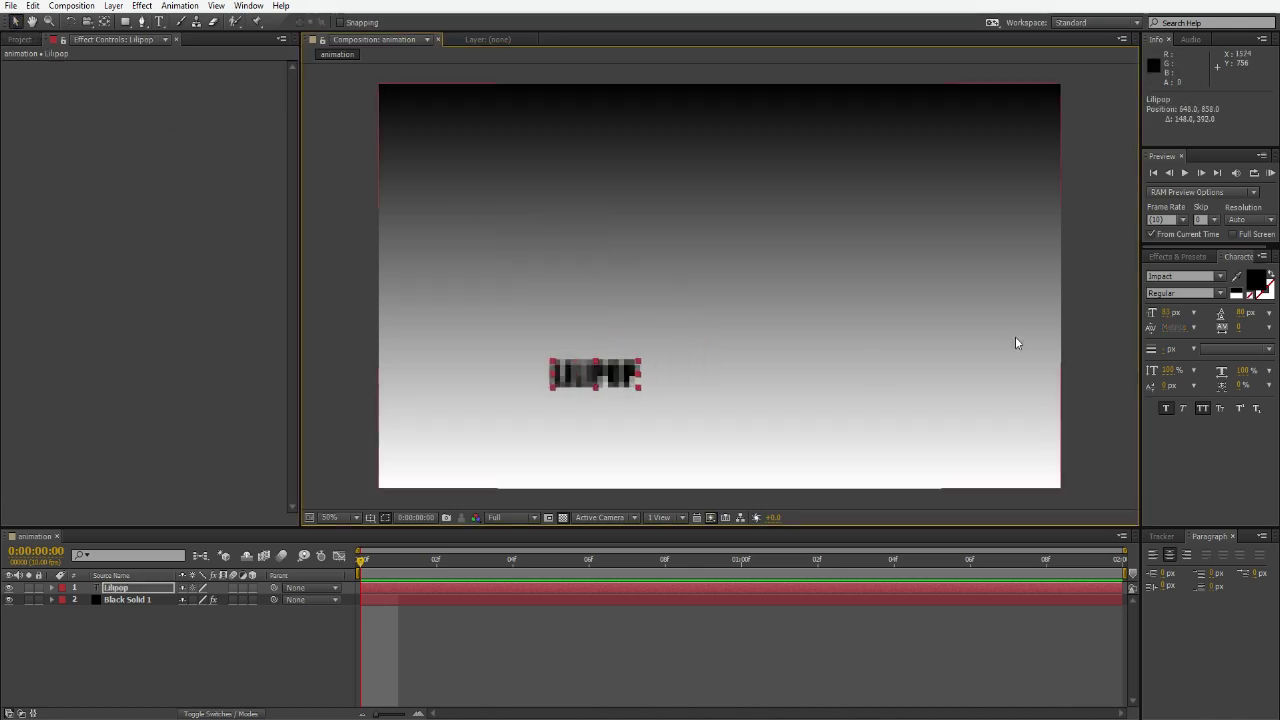
left_click(1166, 312)
type("220")
key("Return")
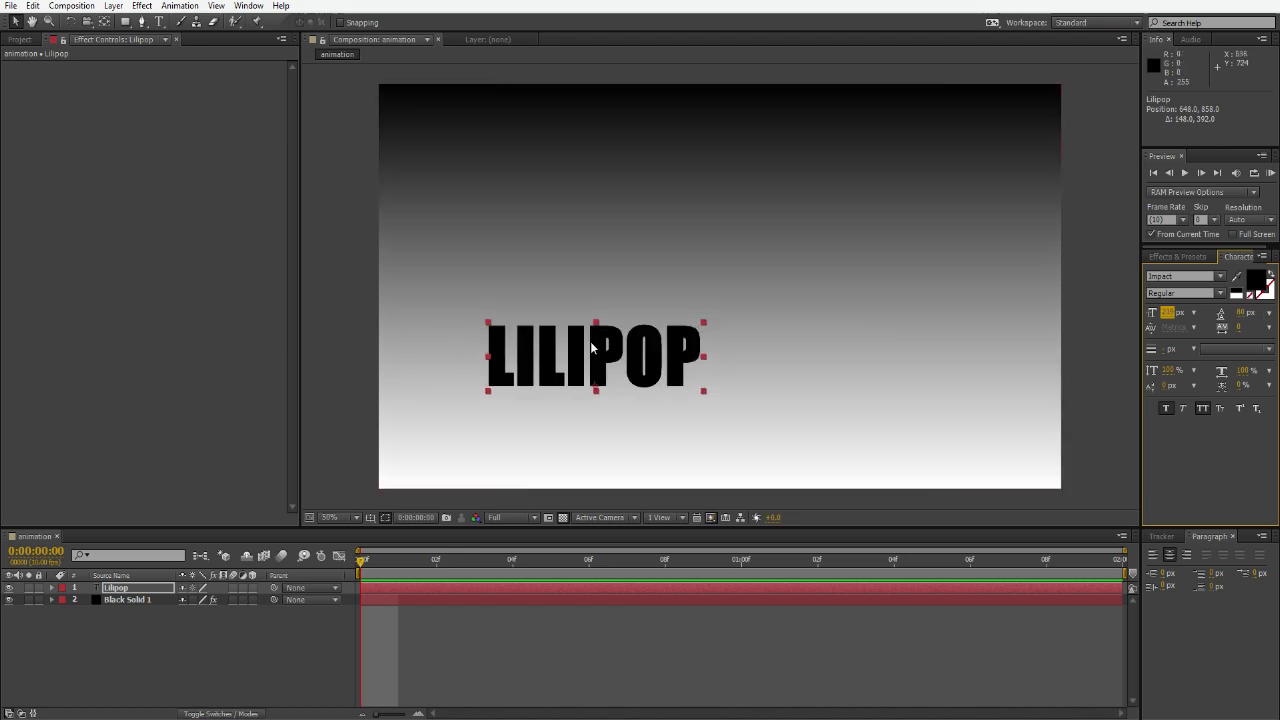
left_click_drag(592, 347, 625, 322)
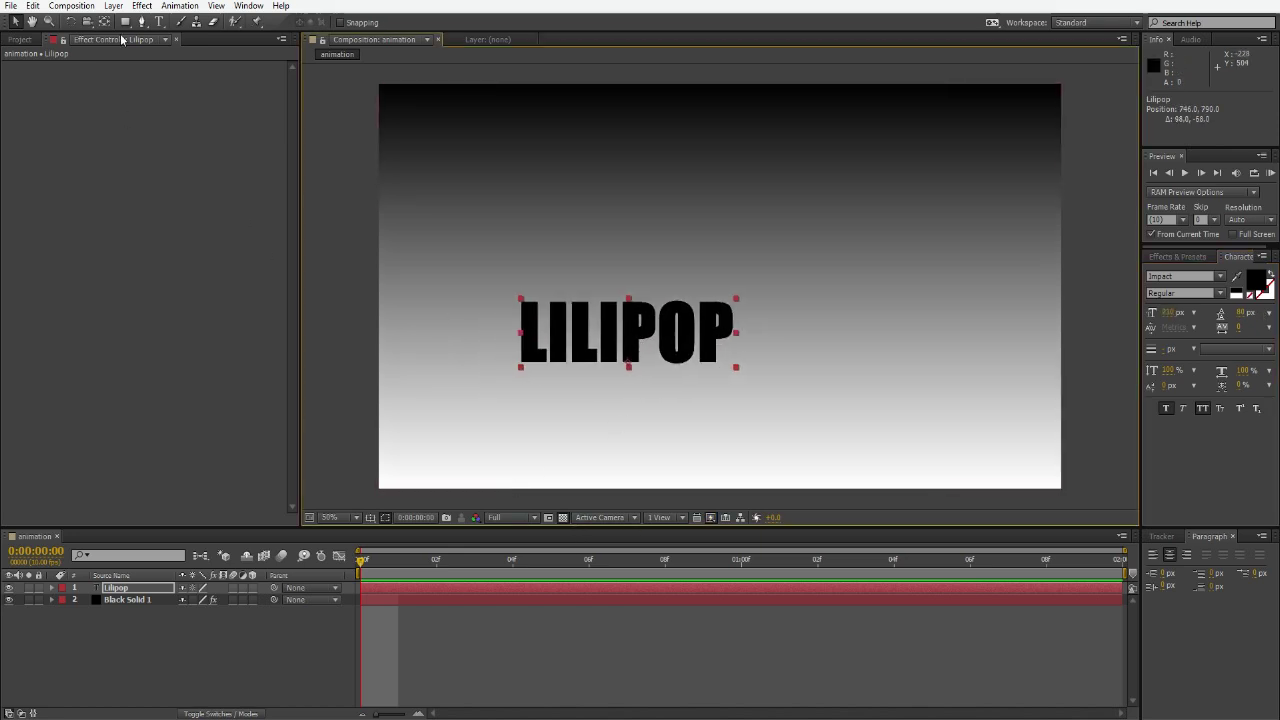
Add LAL text and place it above the right end of LILIPOP.
left_click(159, 22)
left_click(762, 256)
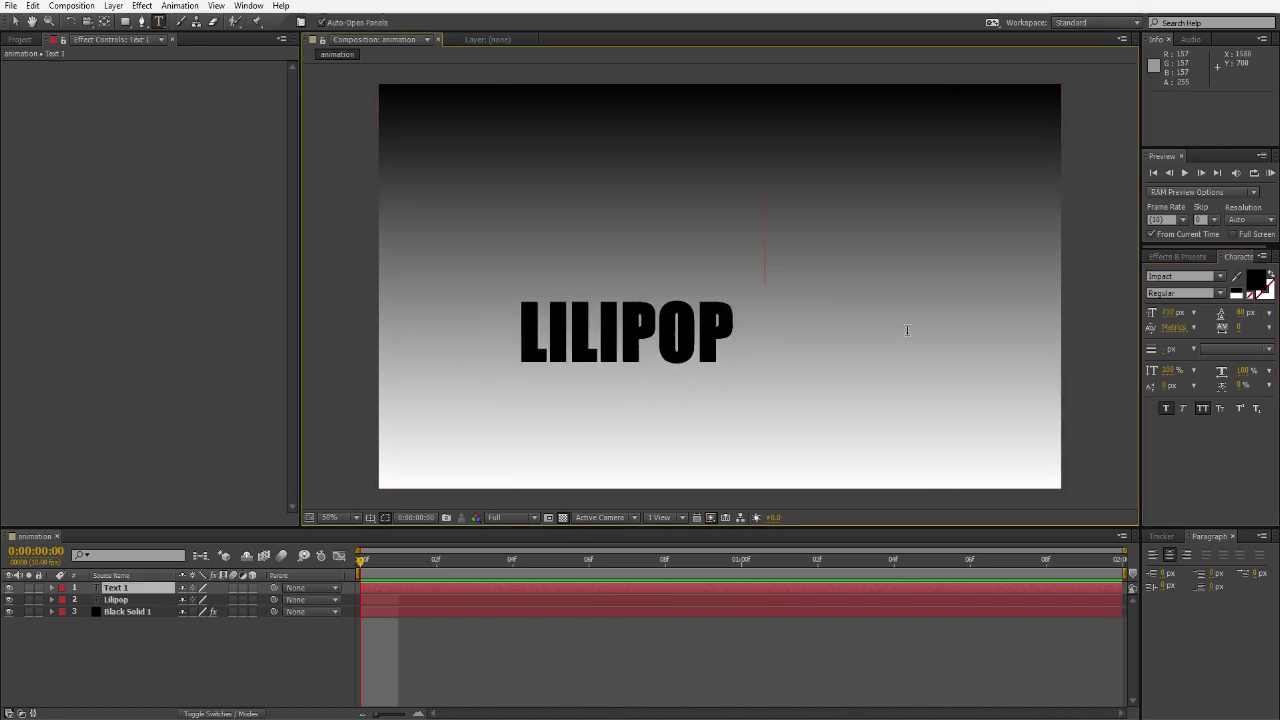
type("LAL")
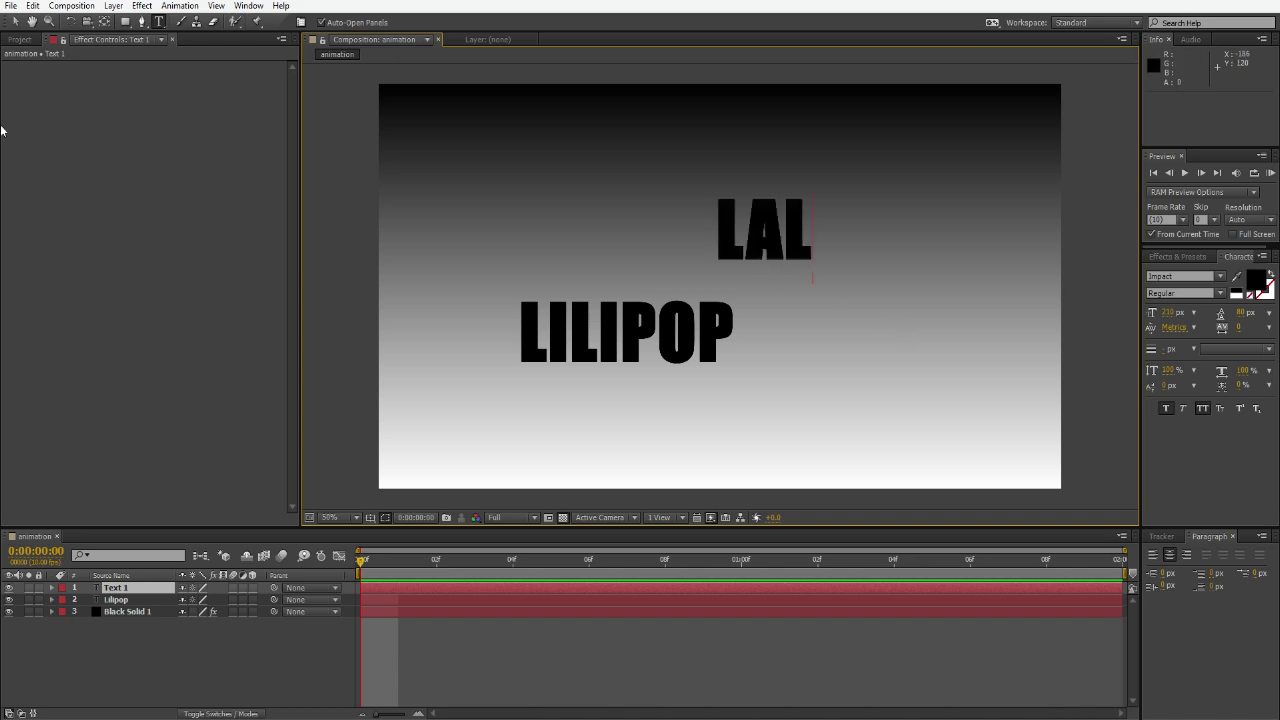
left_click(13, 22)
left_click_drag(754, 235, 858, 260)
left_click_drag(362, 562, 573, 571)
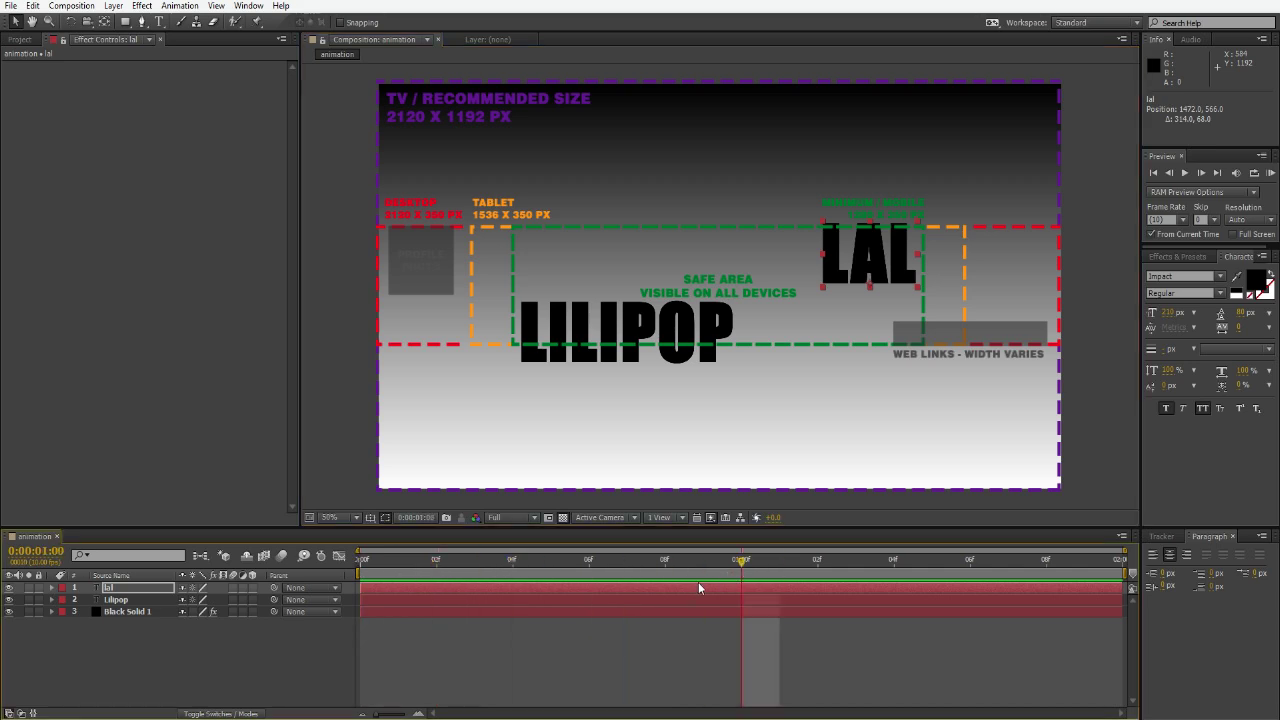
Keyframe LAL's Position so it starts far off the right edge and slides in by one second.
key("alt+shift+p")
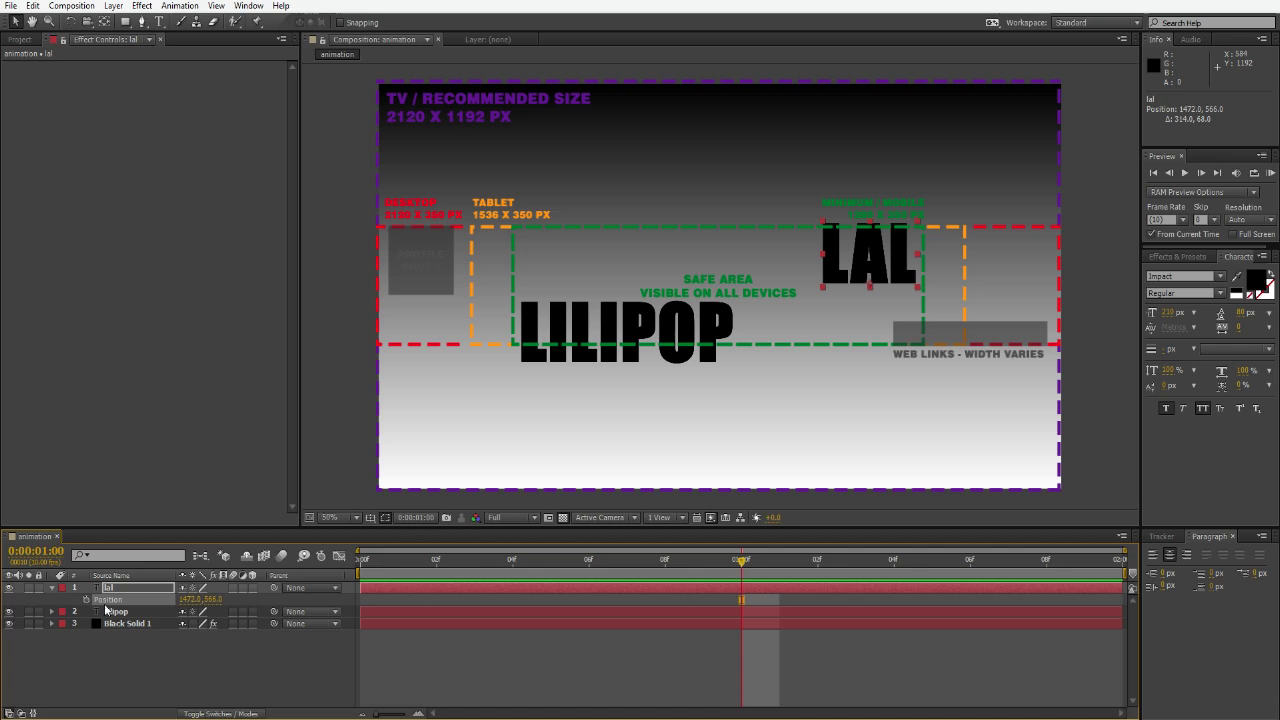
left_click(100, 600)
key("Home")
key("Right")
key("Right")
key("Right")
key("Right")
key("Right")
key("Right")
key("Right")
key("Right")
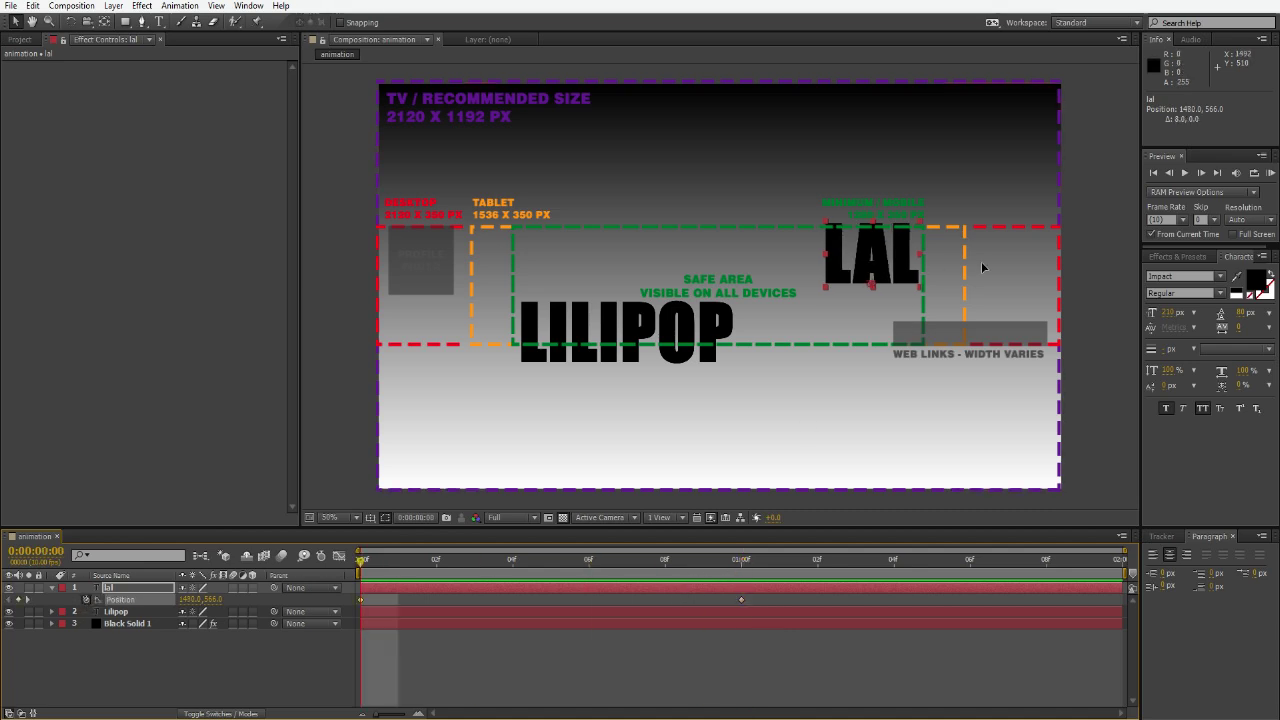
left_click_drag(880, 262, 1140, 257)
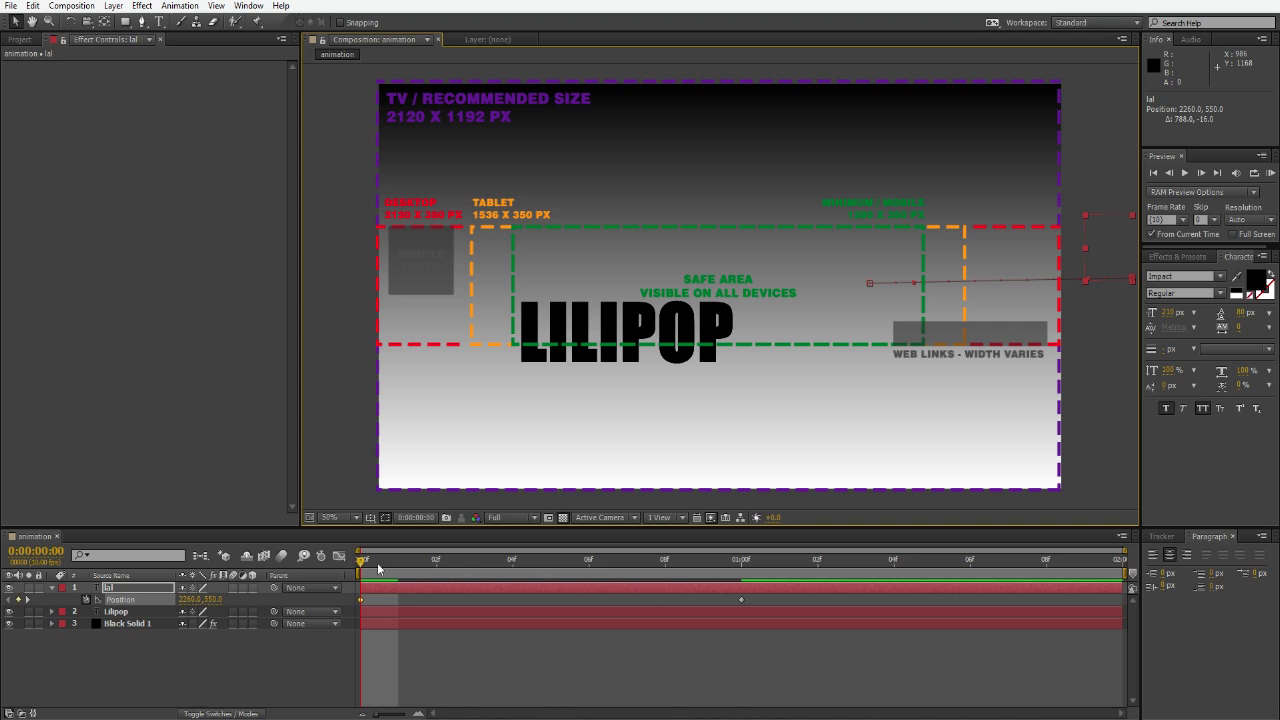
left_click_drag(377, 563, 771, 572)
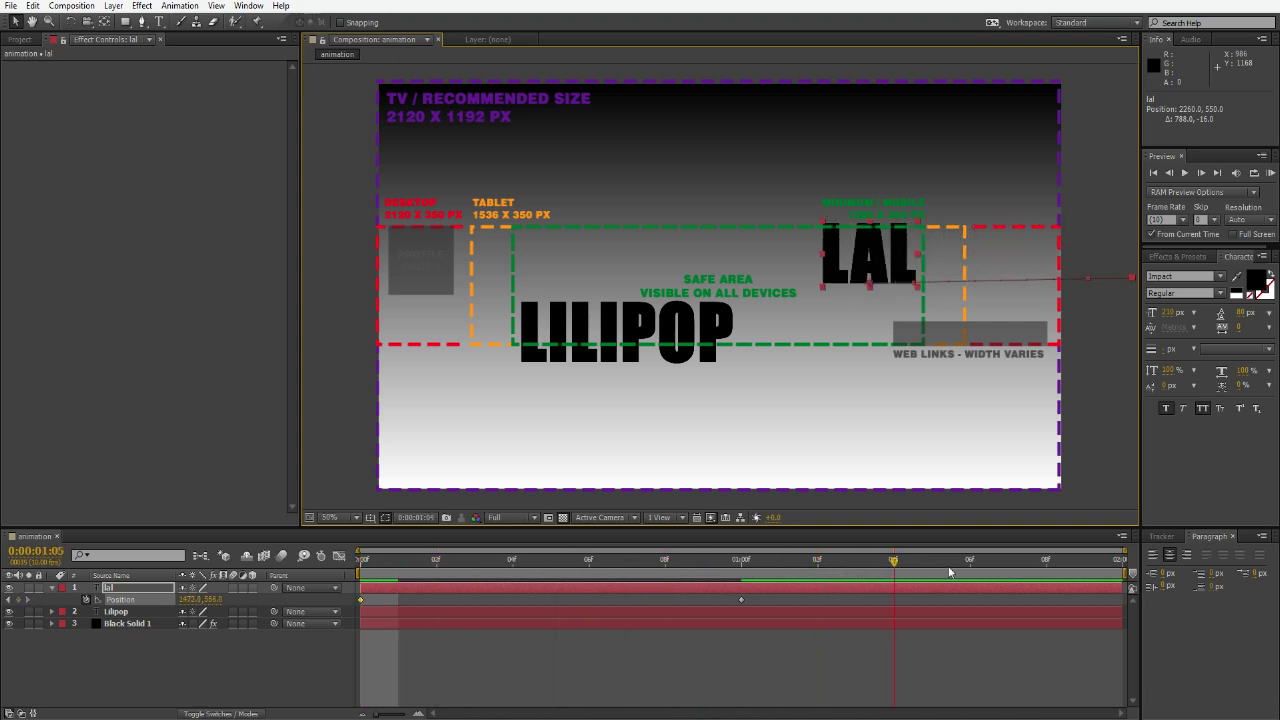
Keyframe LILIPOP's Position so it slides in from off the left edge.
left_click(132, 611)
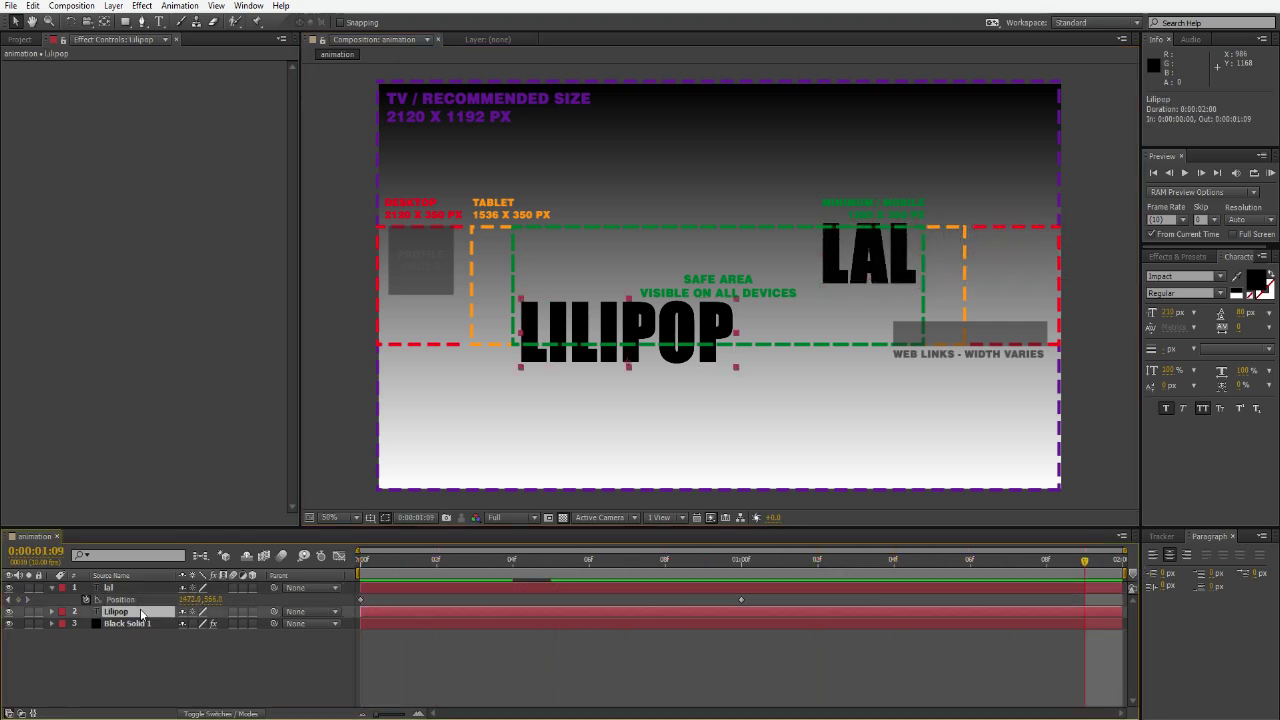
key("p")
left_click(86, 624)
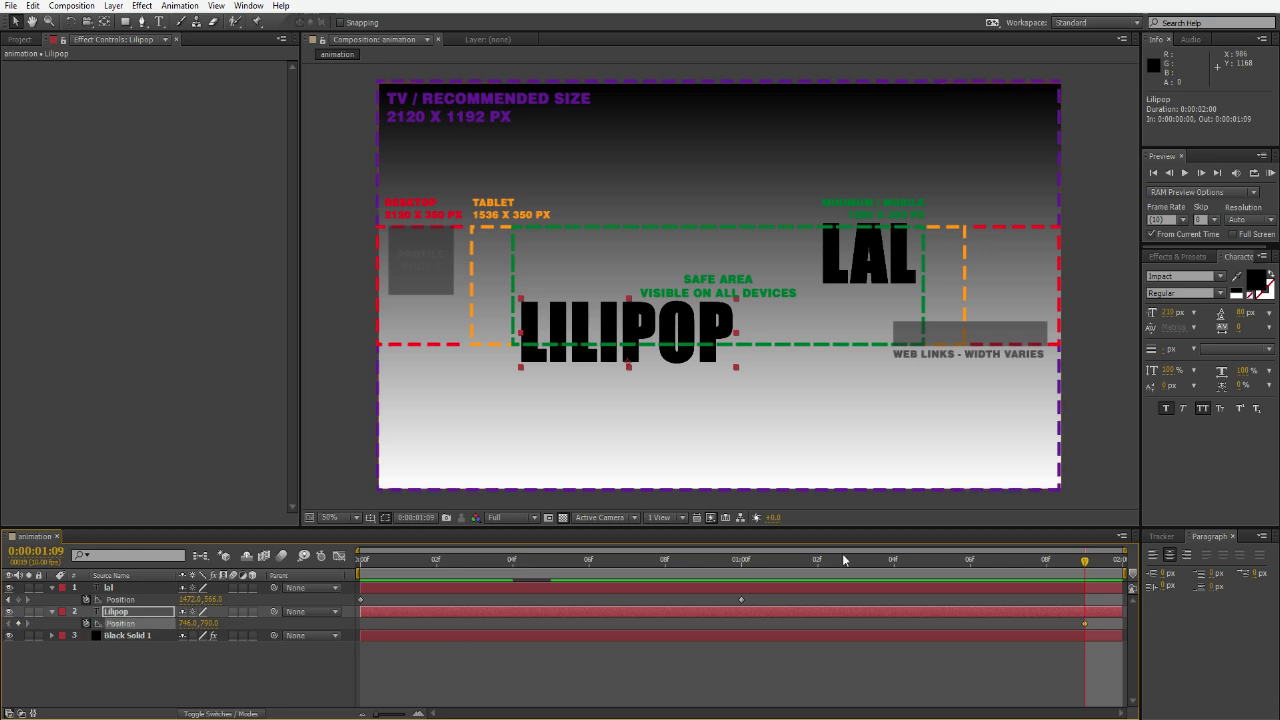
left_click_drag(623, 345, 278, 345)
left_click(505, 680)
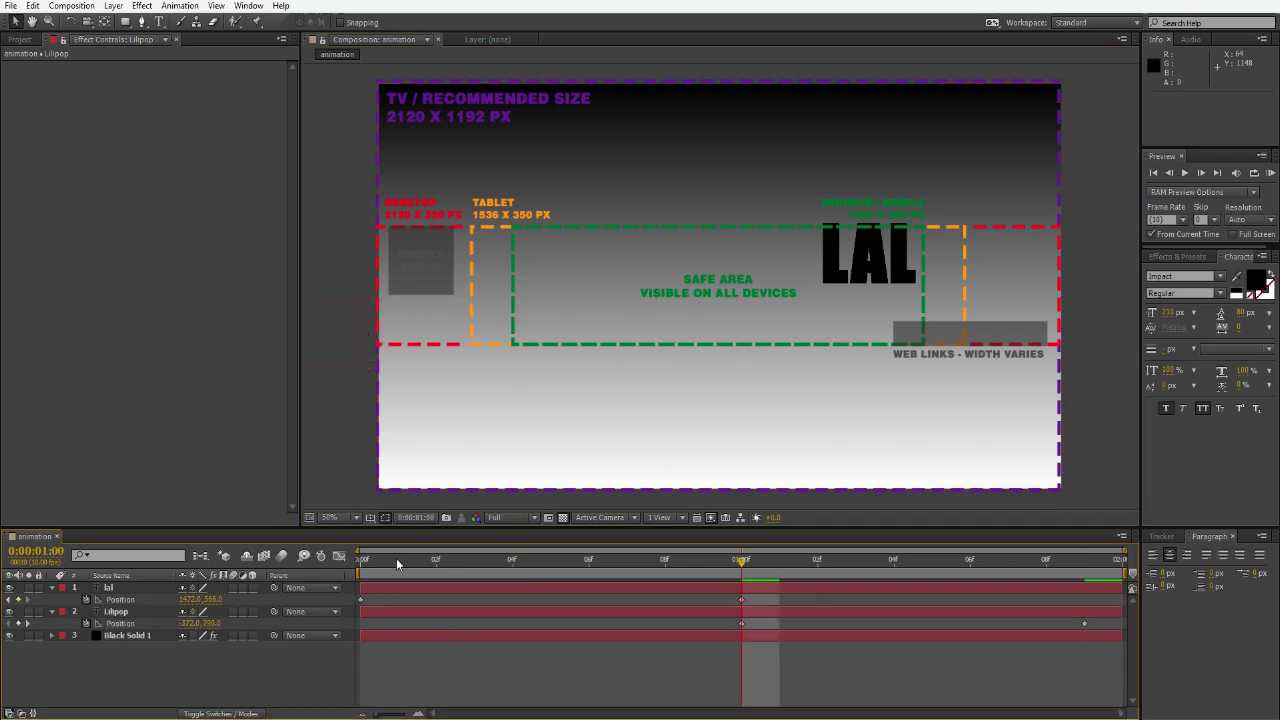
left_click_drag(400, 565, 1078, 563)
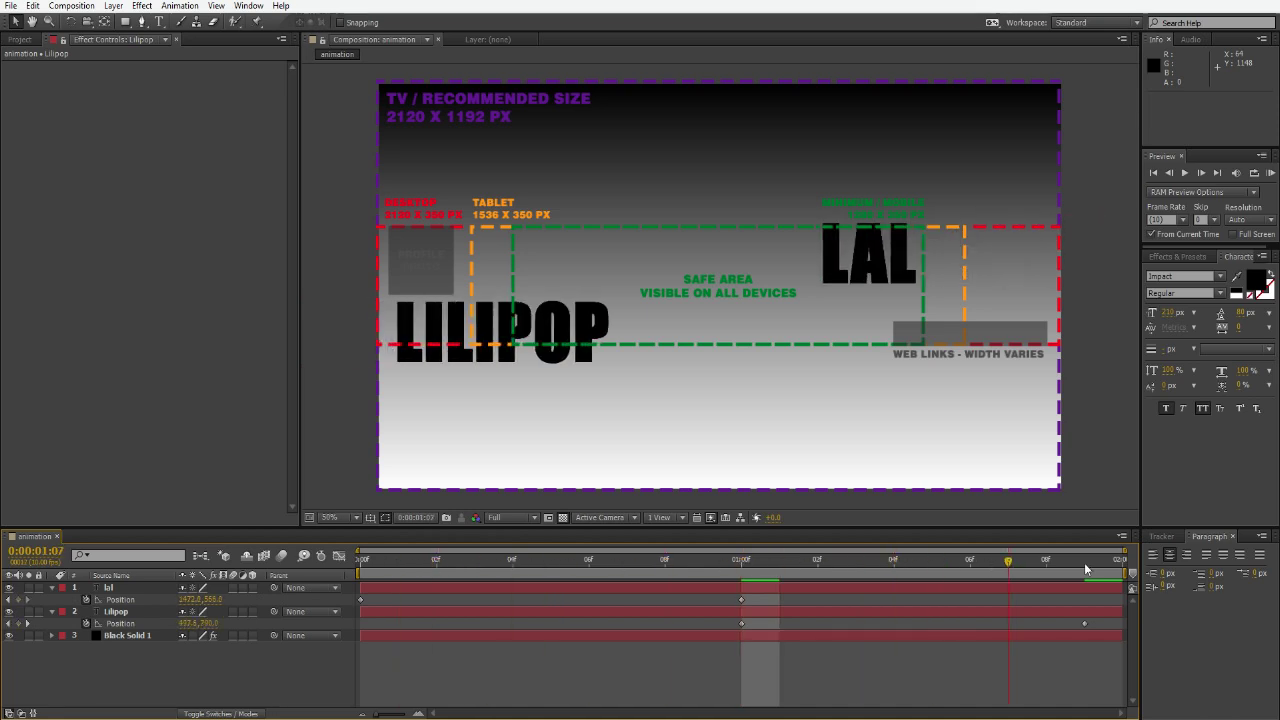
Show the render queue with Ctrl+M, close it again, and bring up the Composition menu.
left_click(1084, 562)
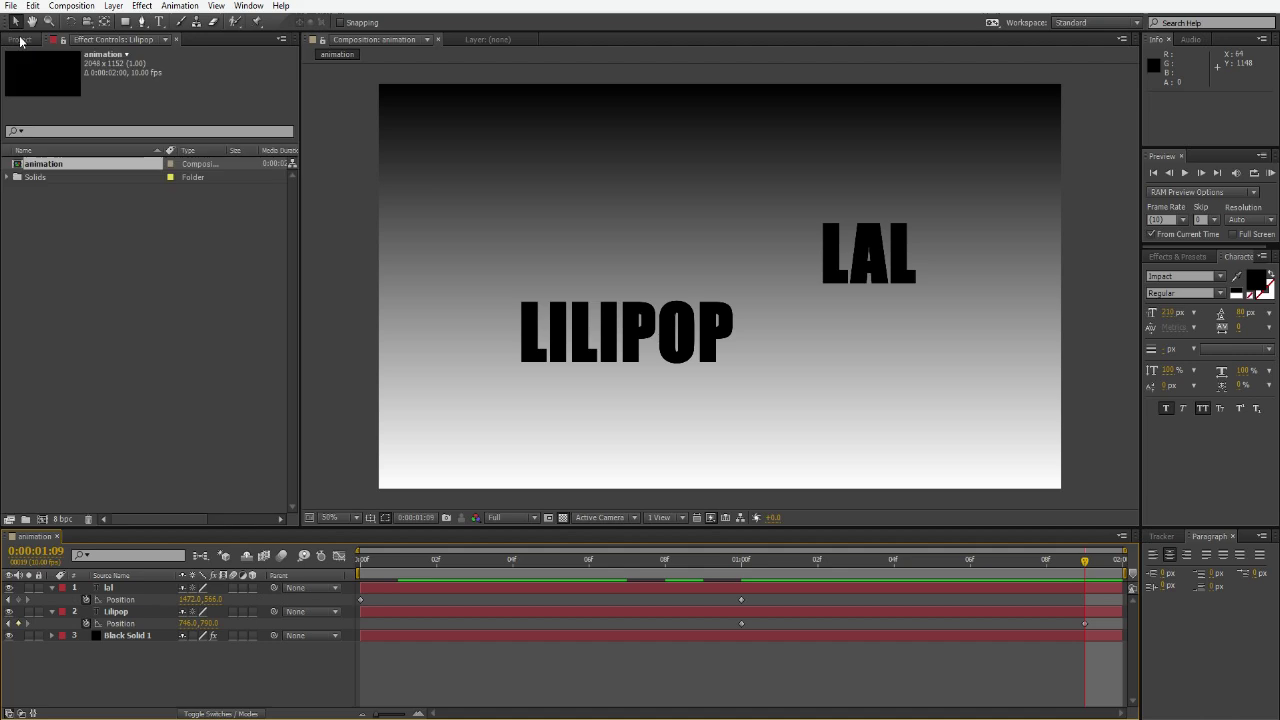
left_click(42, 541)
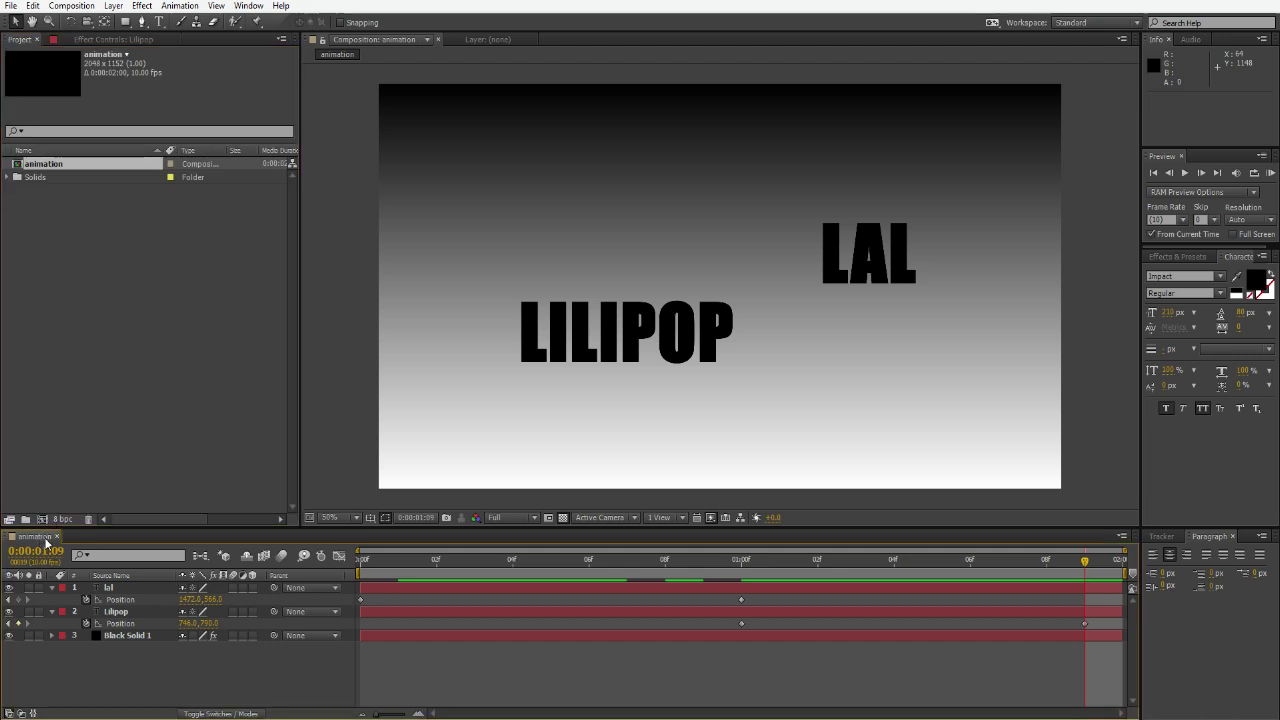
key("ctrl+m")
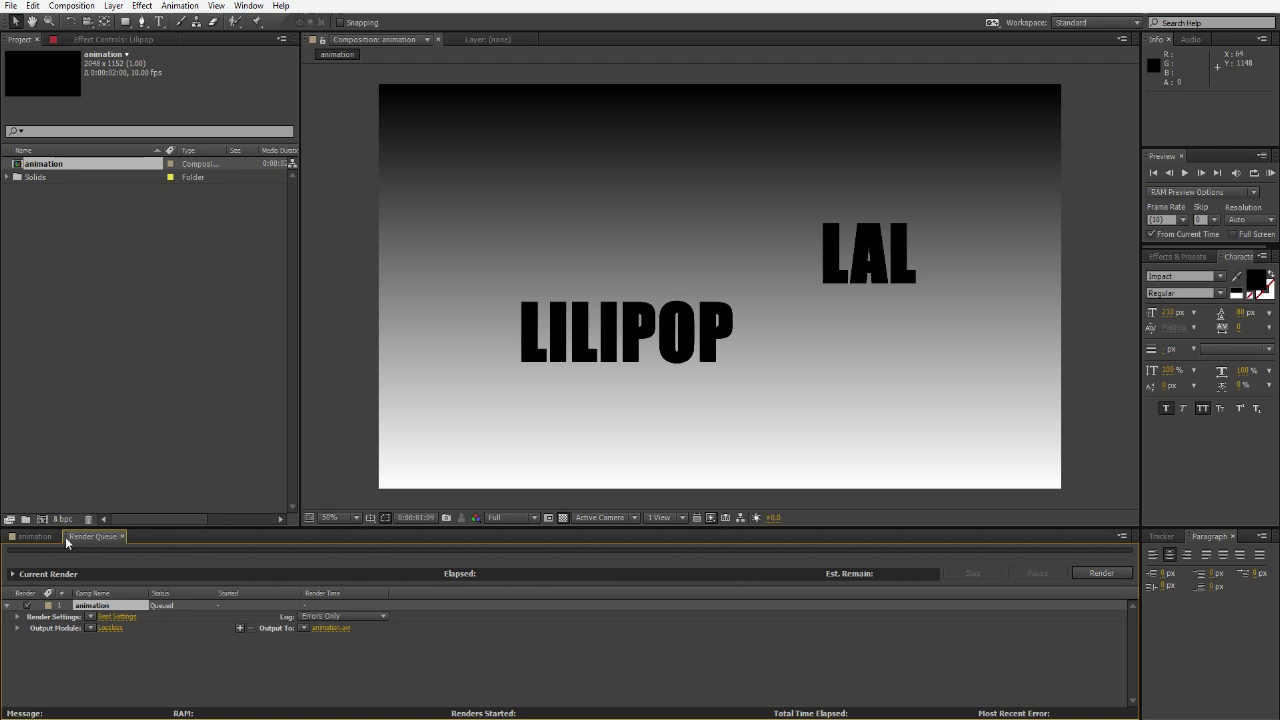
left_click(122, 537)
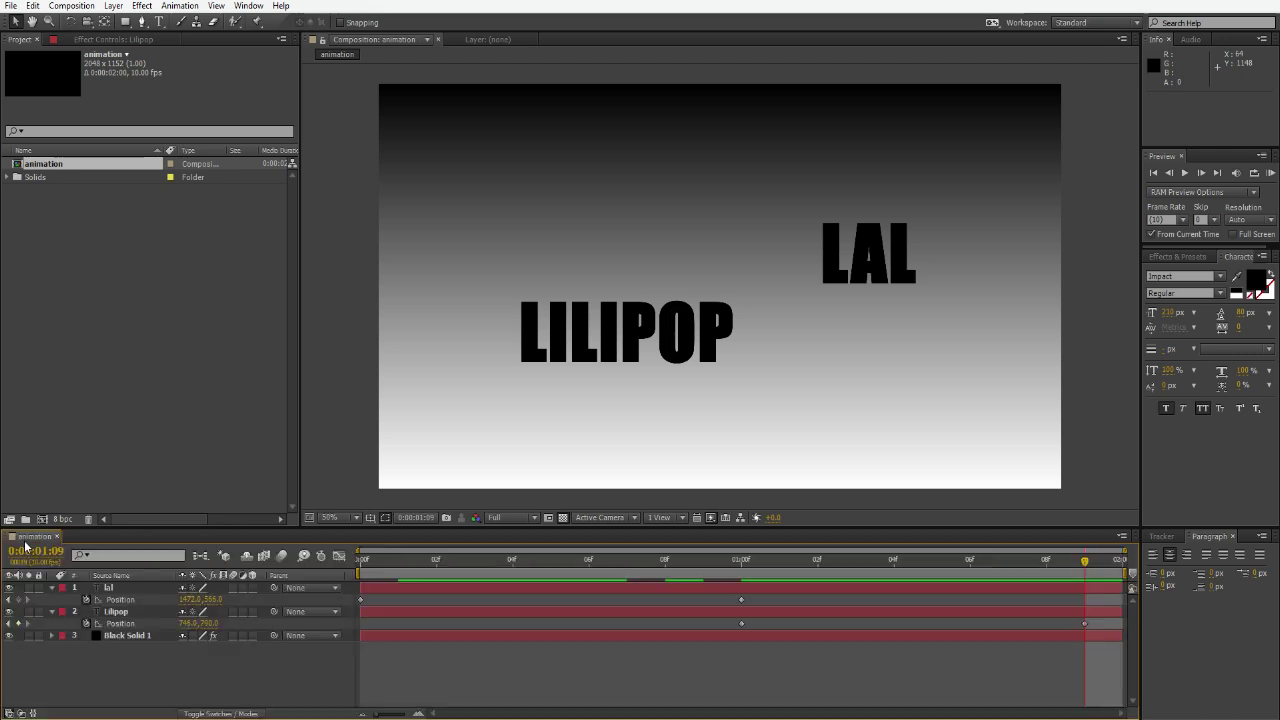
left_click(82, 7)
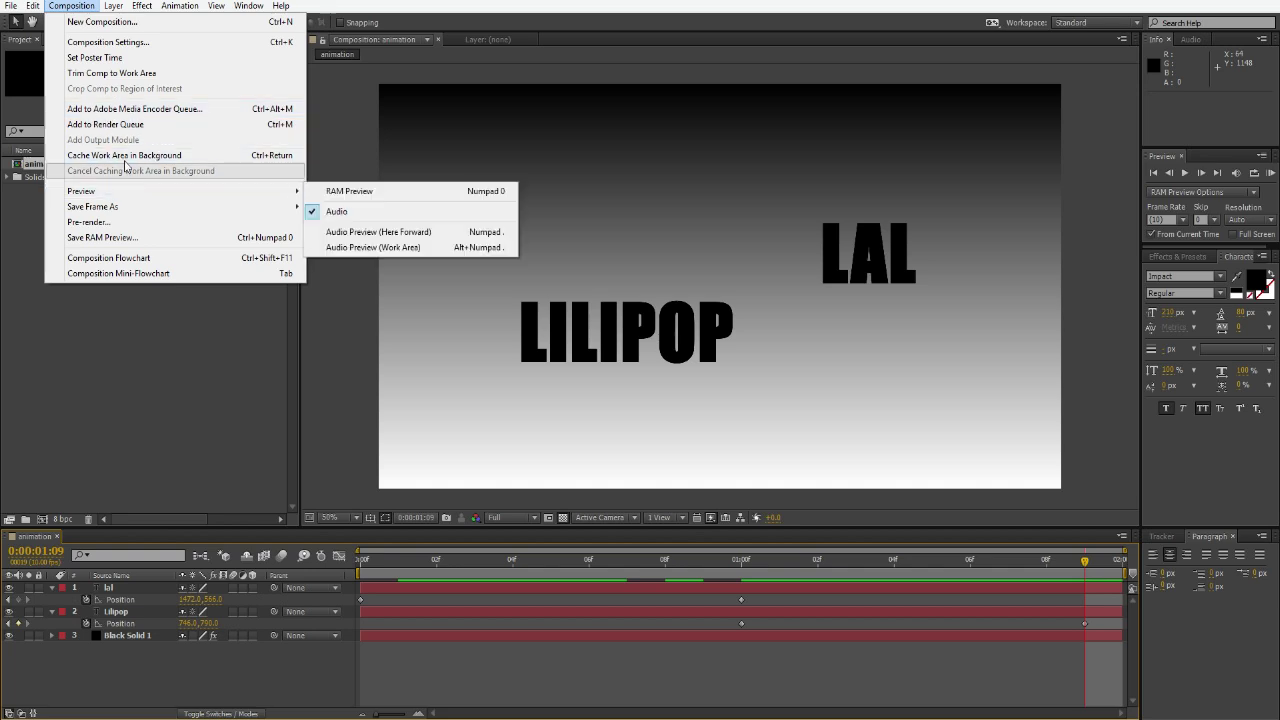
Queue the animation comp for rendering and delete the older render queue item.
key("Escape")
key("ctrl+m")
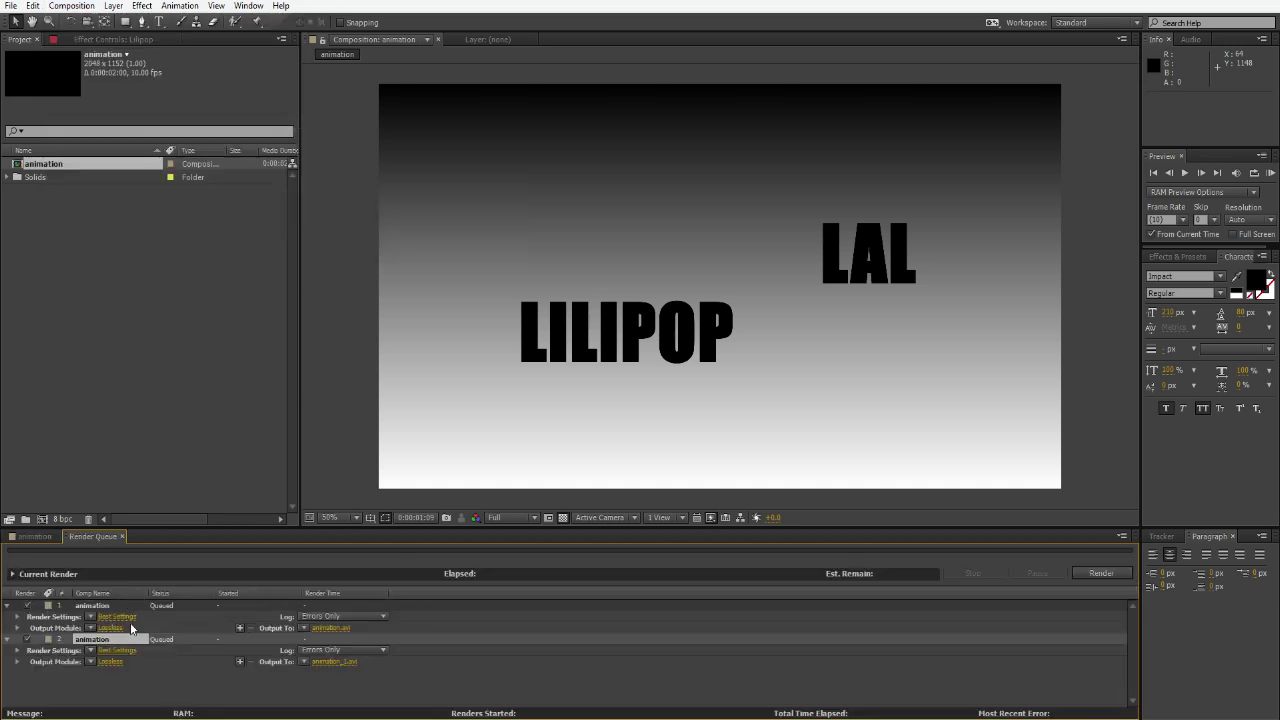
left_click(117, 607)
key("Delete")
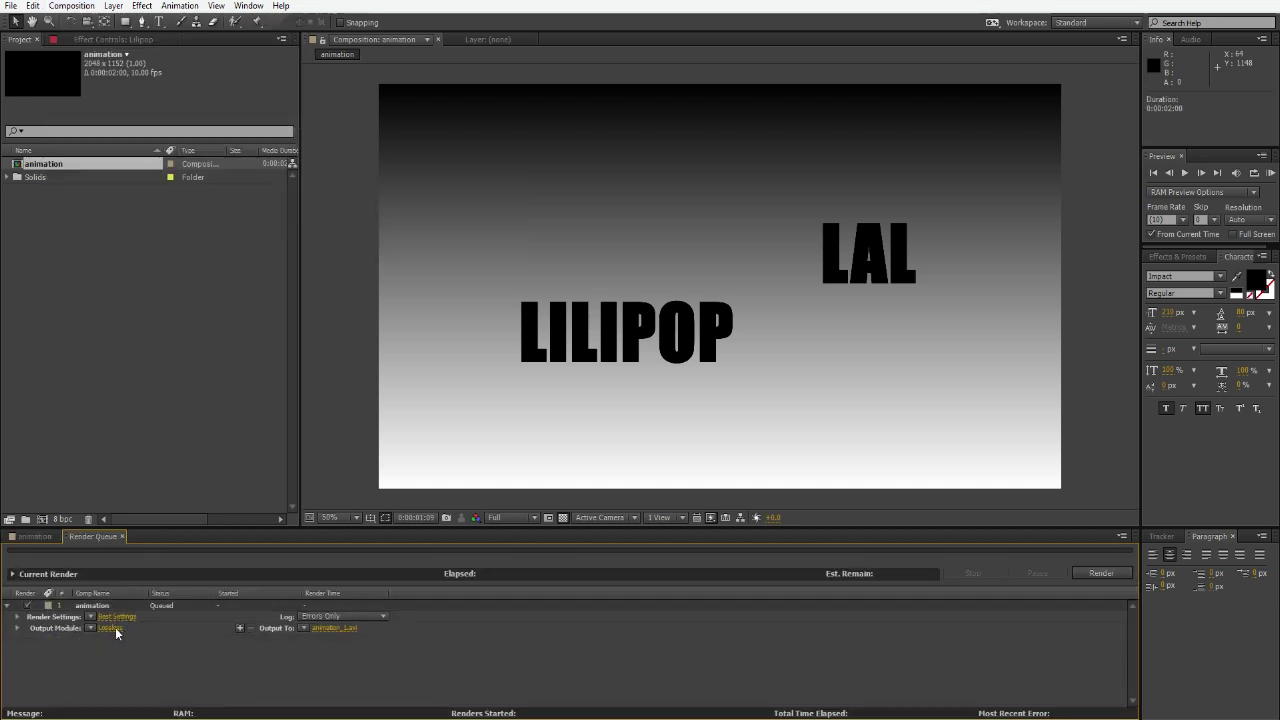
Set the output module format to H.264 with audio output off.
left_click(115, 628)
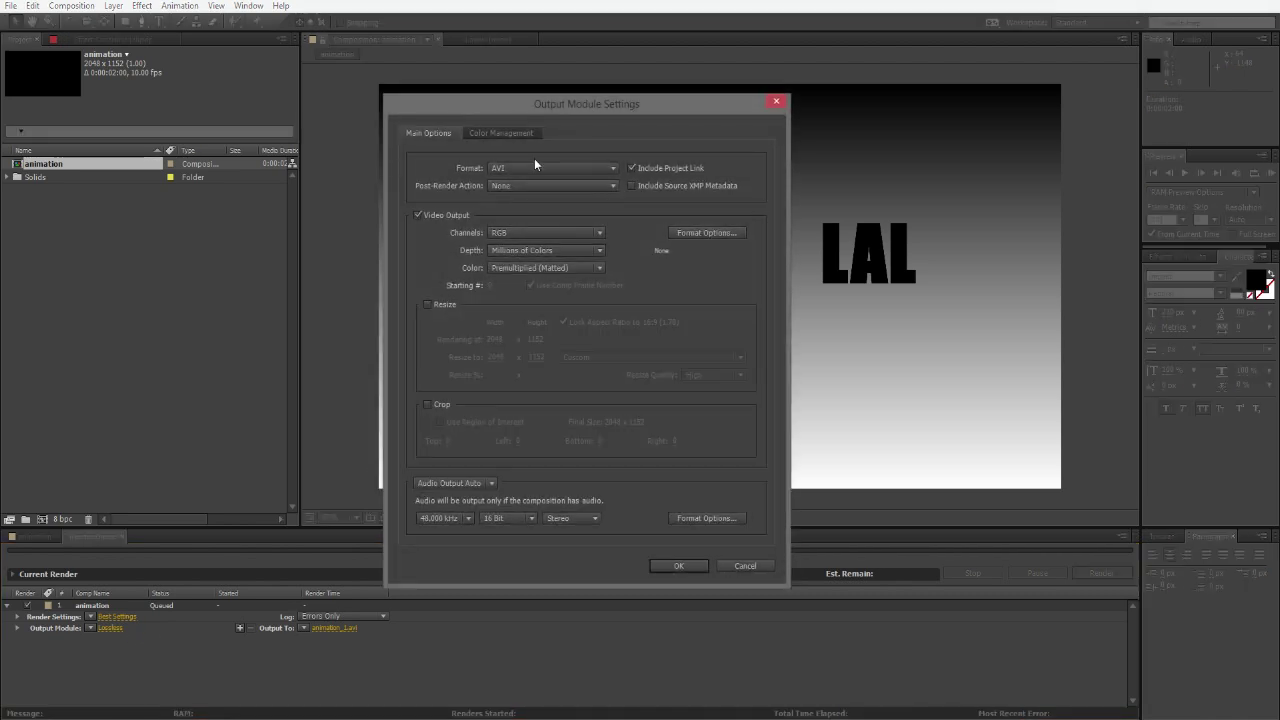
left_click(512, 168)
key("Escape")
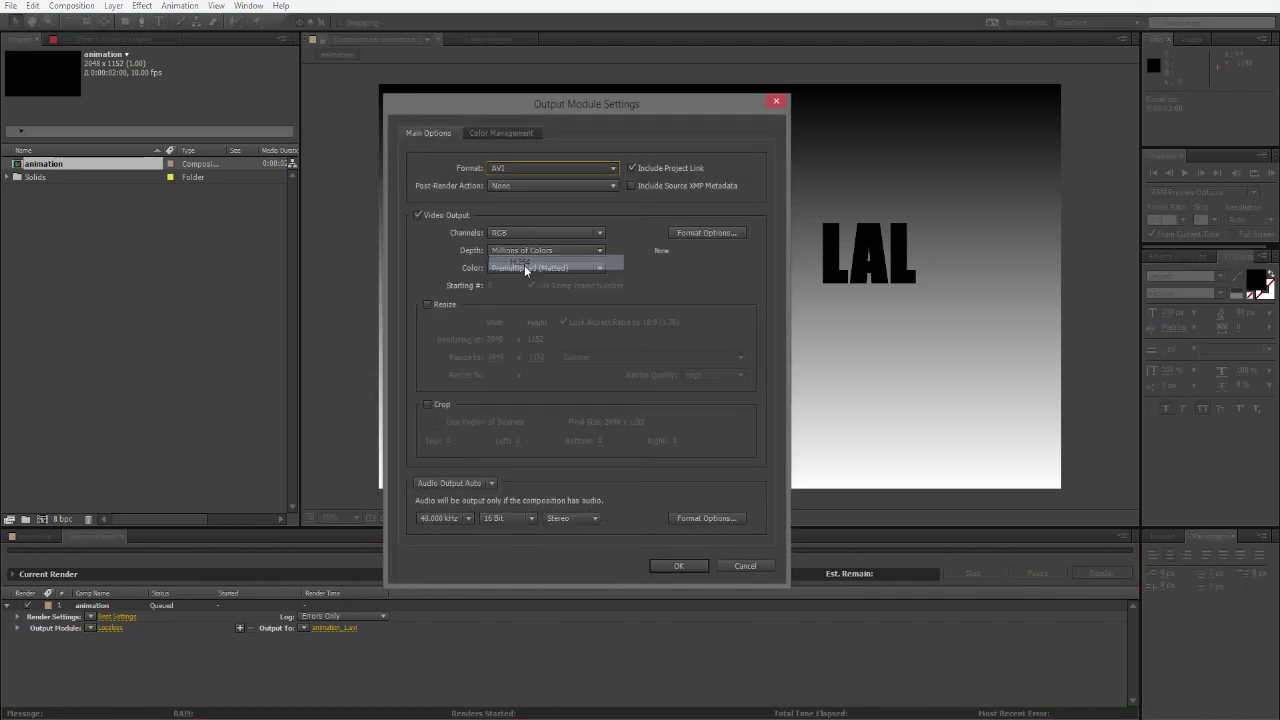
key("h")
left_click(450, 483)
left_click(457, 529)
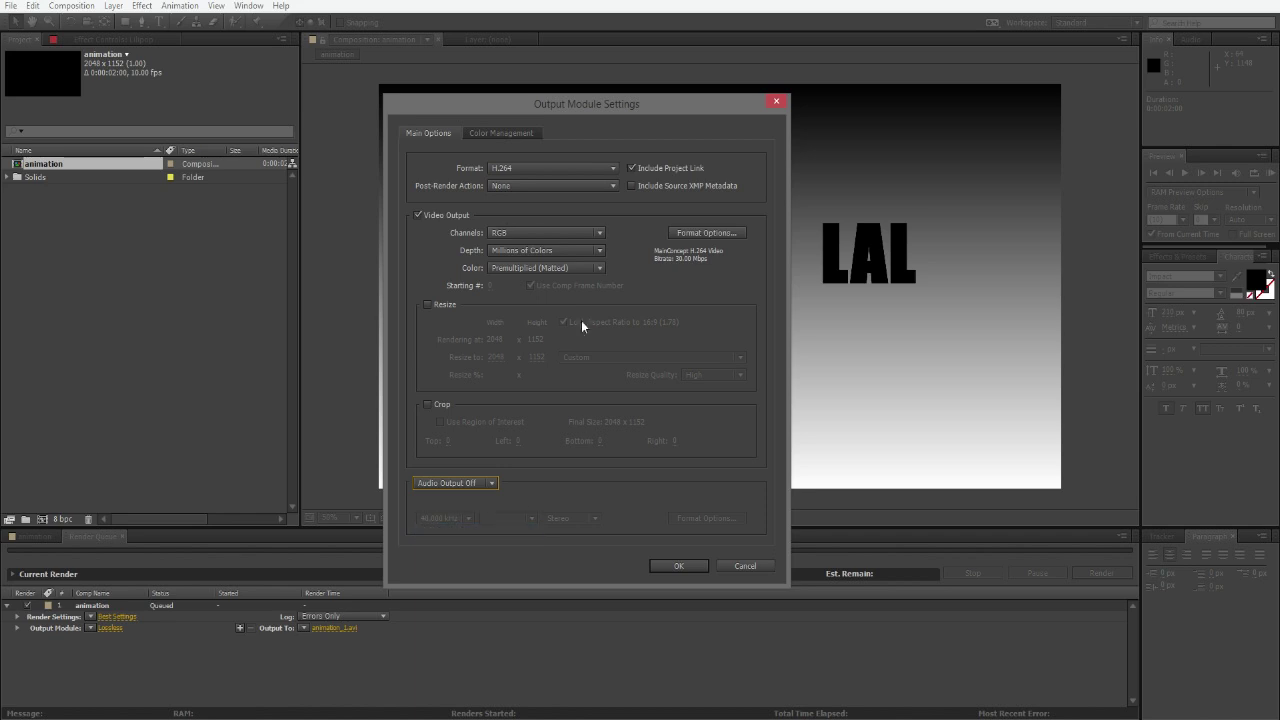
Use MP4 multiplexing with Standard compatibility and save output as animation_1 in AnimArt.
left_click(707, 232)
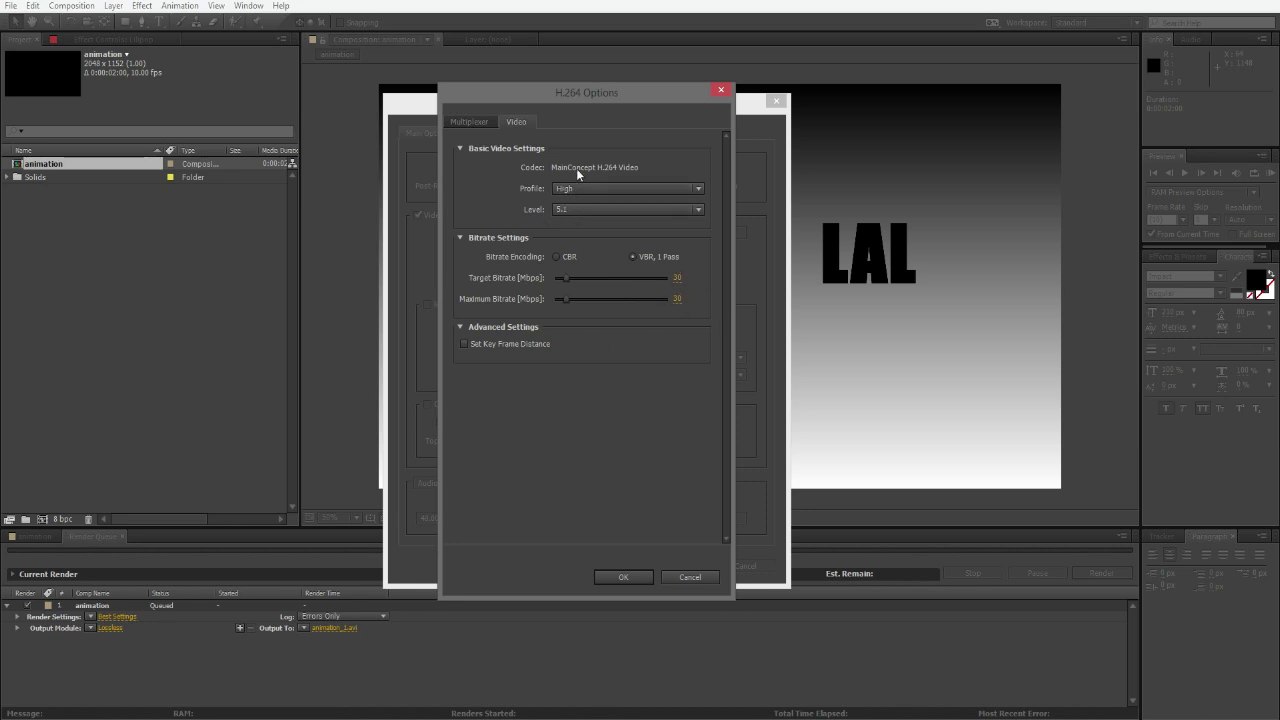
left_click(468, 123)
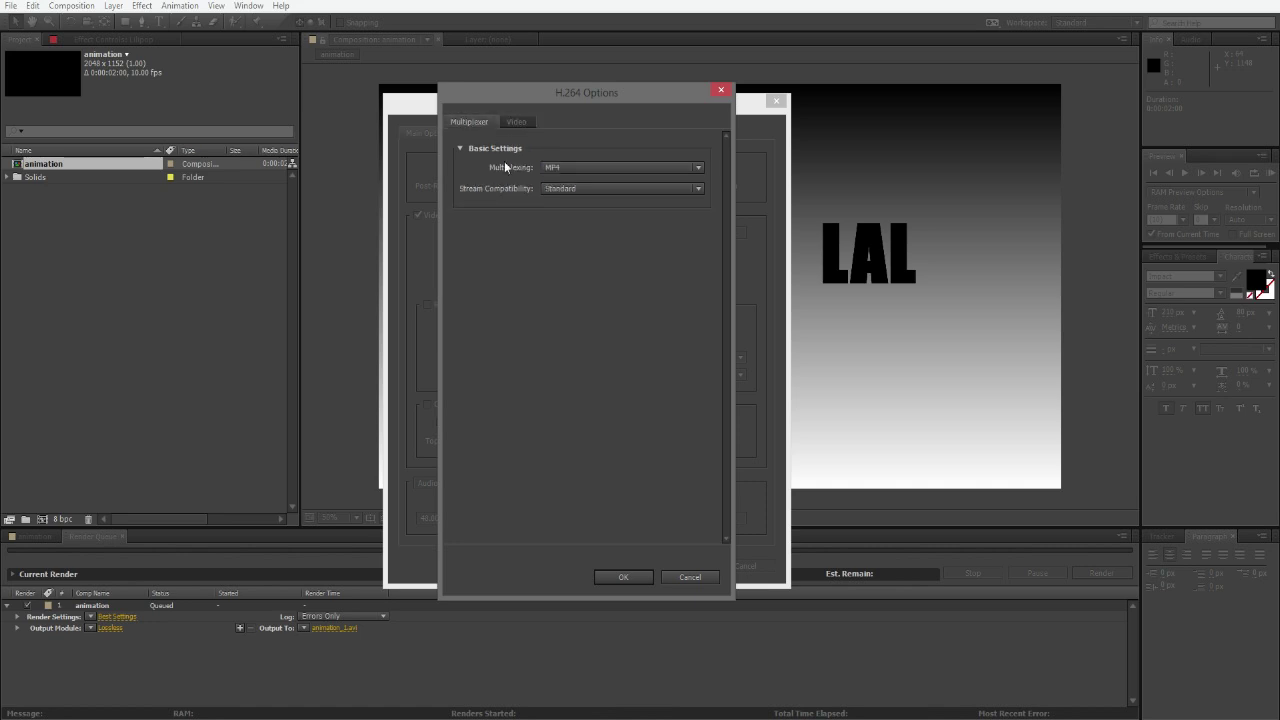
left_click(567, 170)
left_click(570, 177)
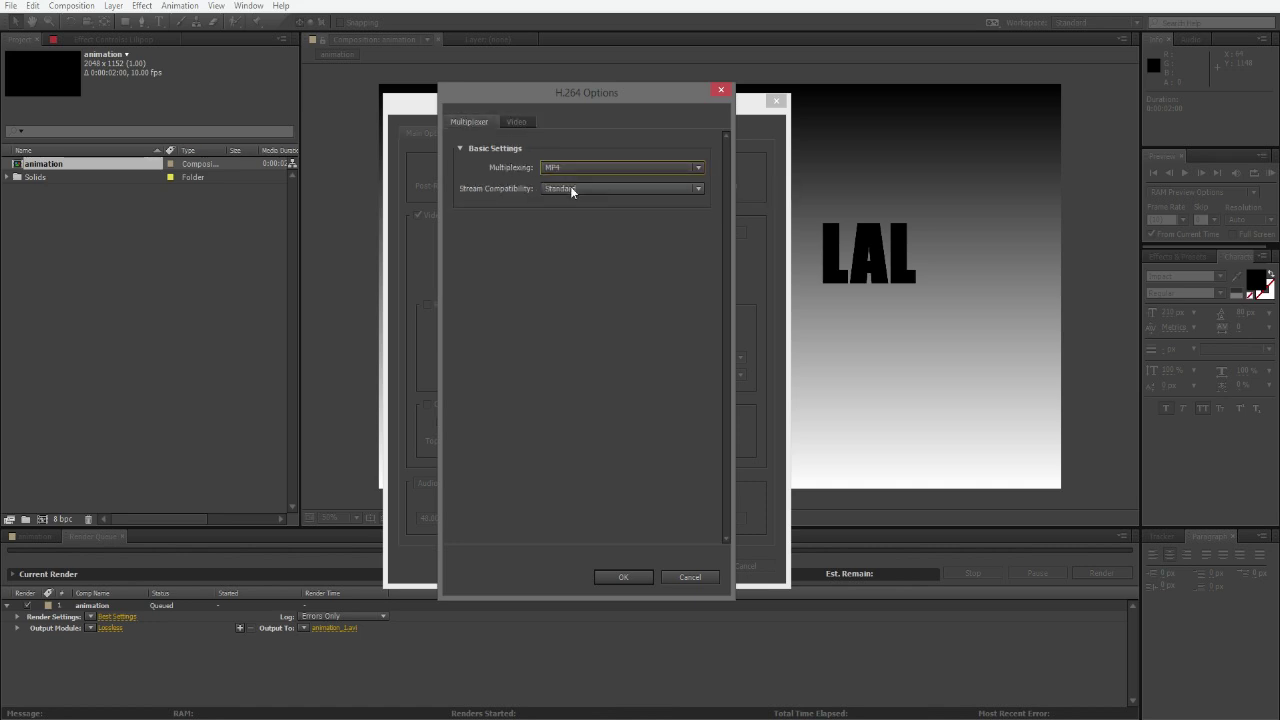
left_click(572, 189)
left_click(576, 205)
left_click(620, 578)
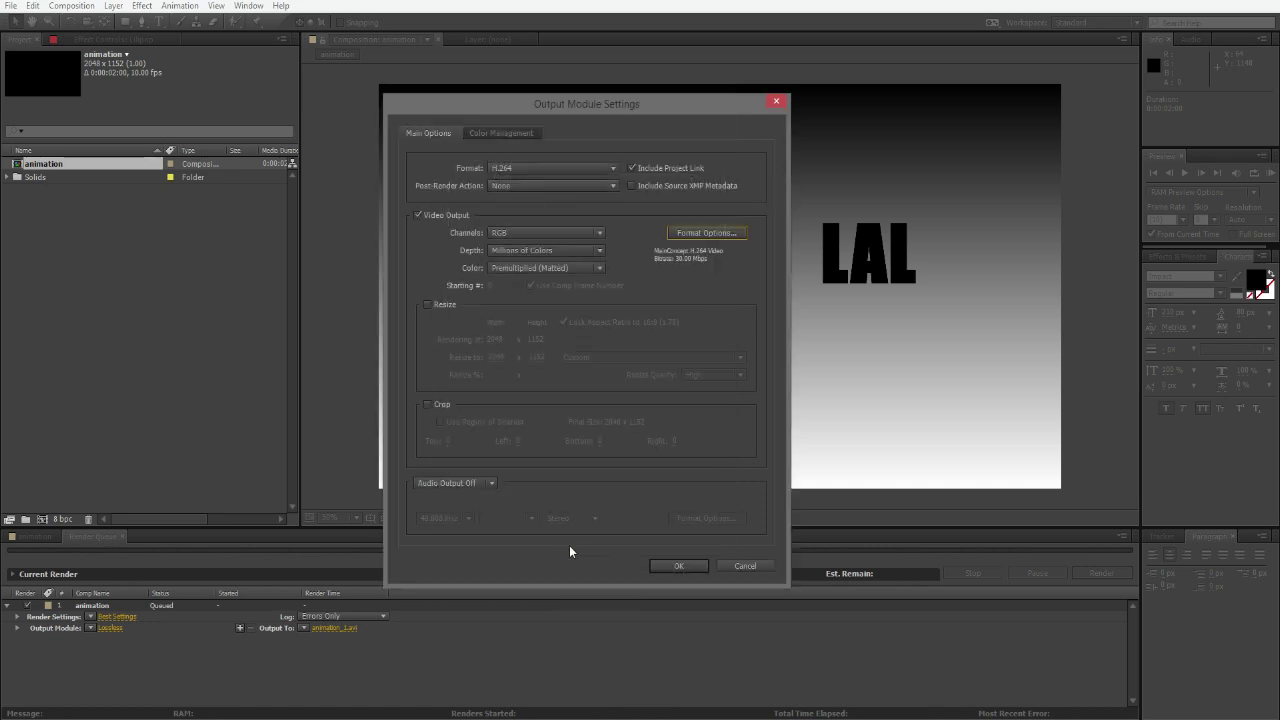
left_click(673, 566)
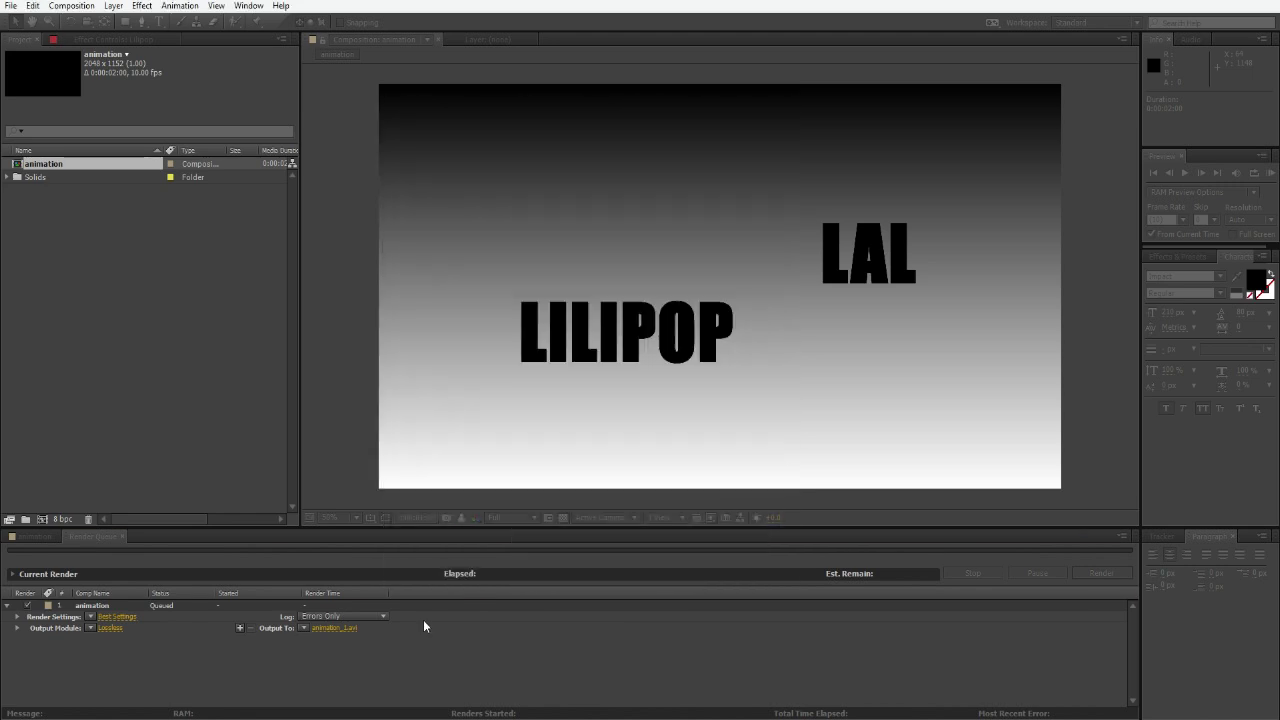
left_click(330, 628)
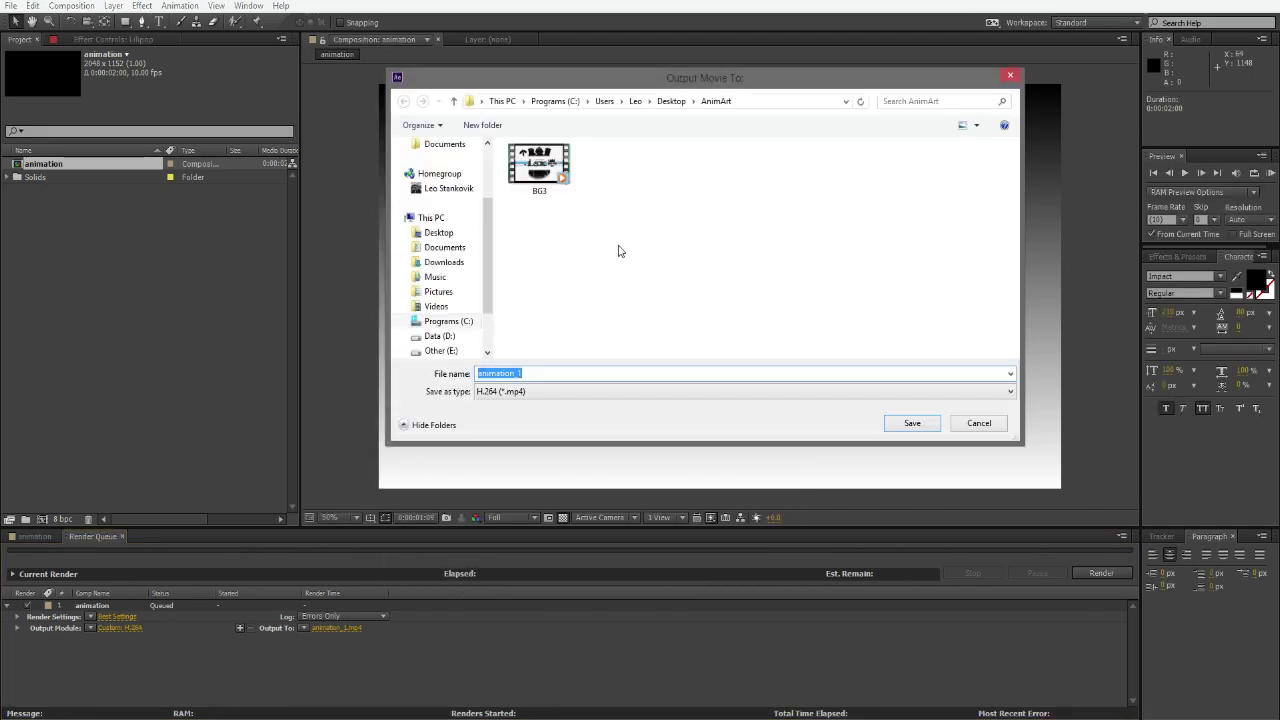
left_click(911, 427)
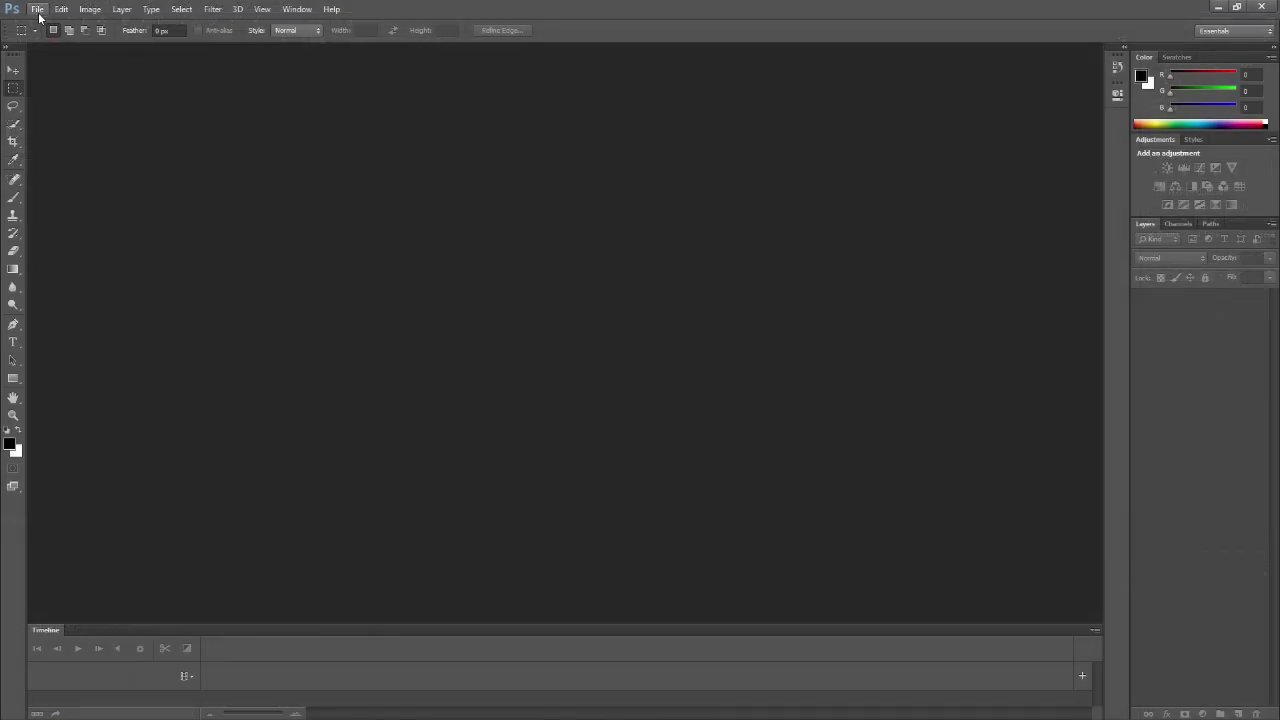
Choose animation_1 for import through Photoshop's Video Frames to Layers.
left_click(38, 12)
mouse_move(128, 258)
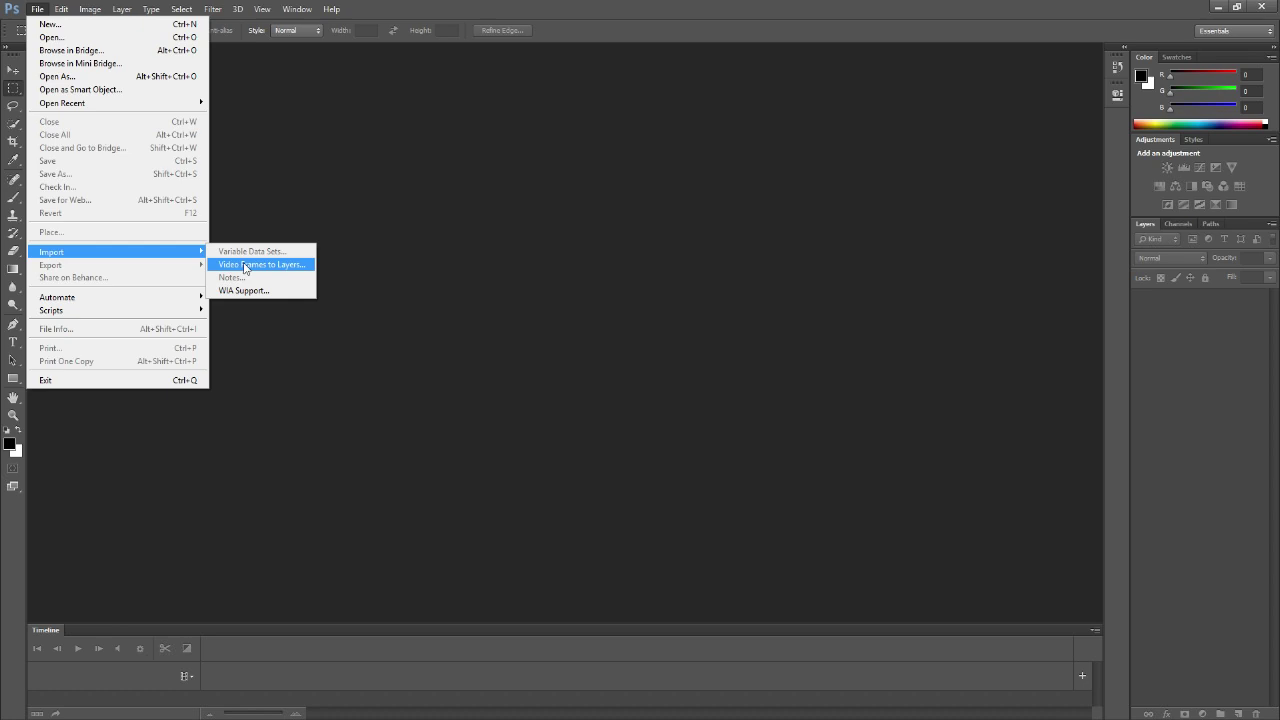
left_click(244, 265)
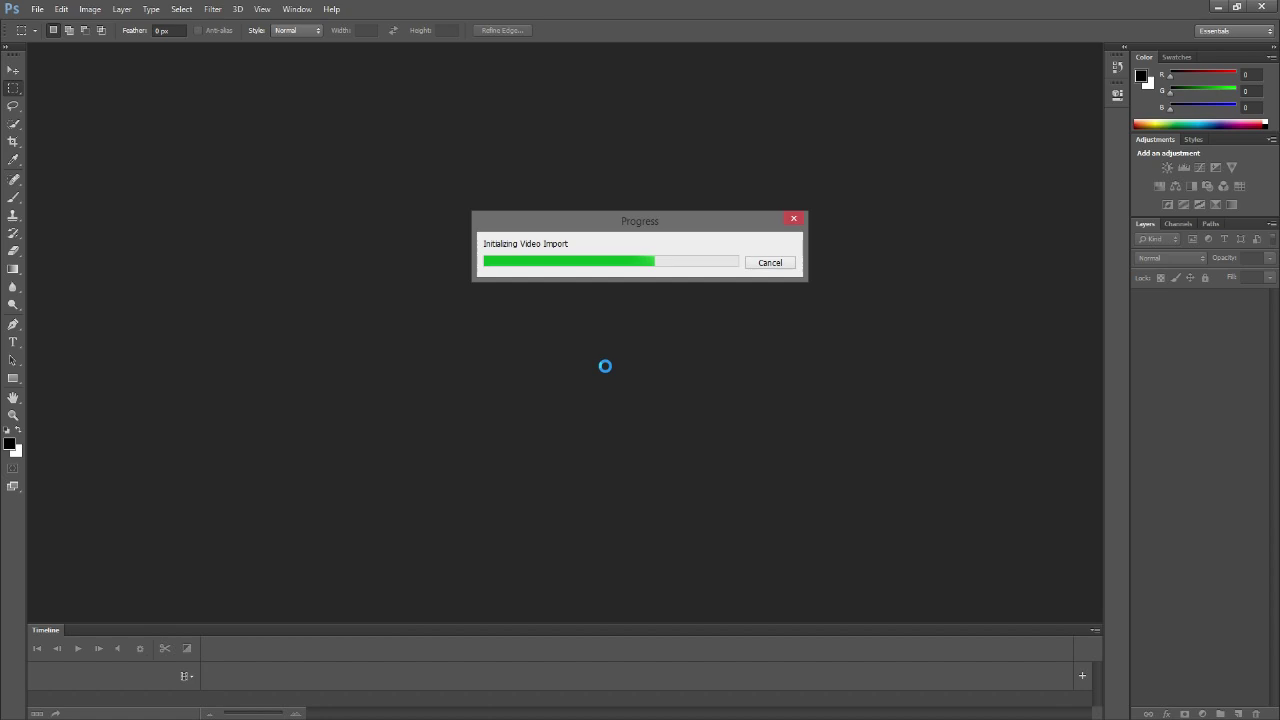
key("ctrl+o")
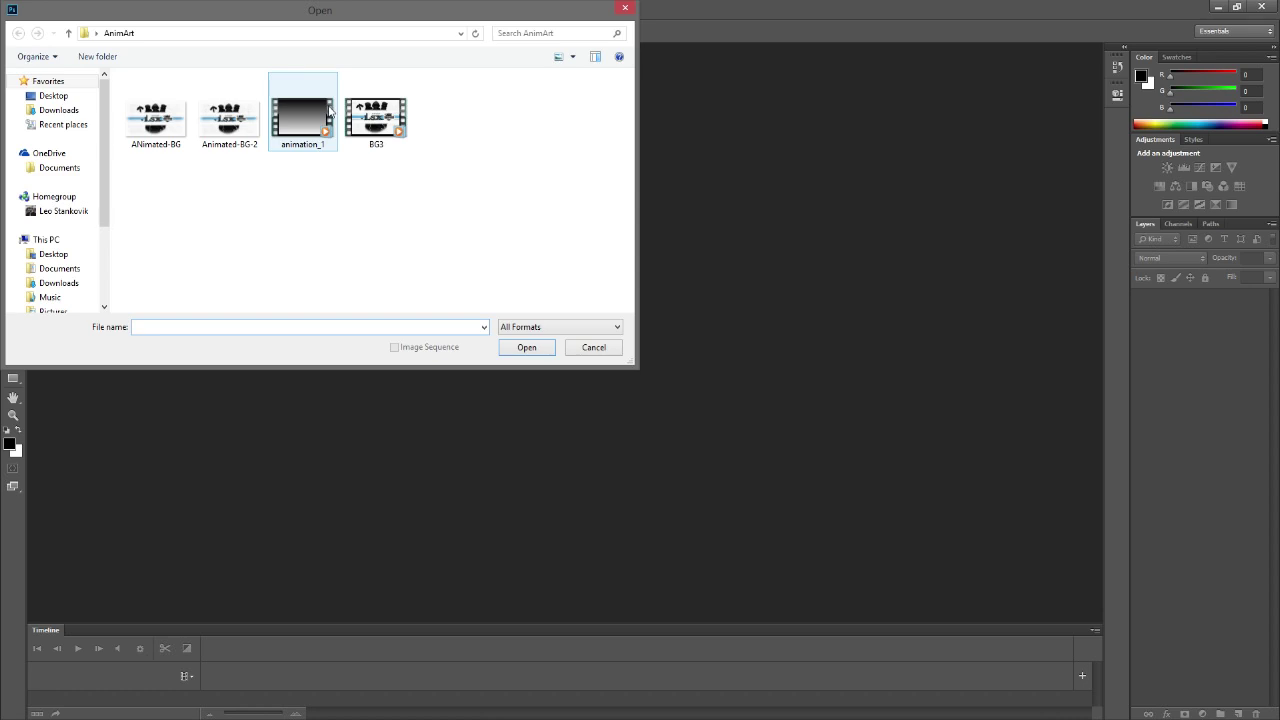
left_click(329, 112)
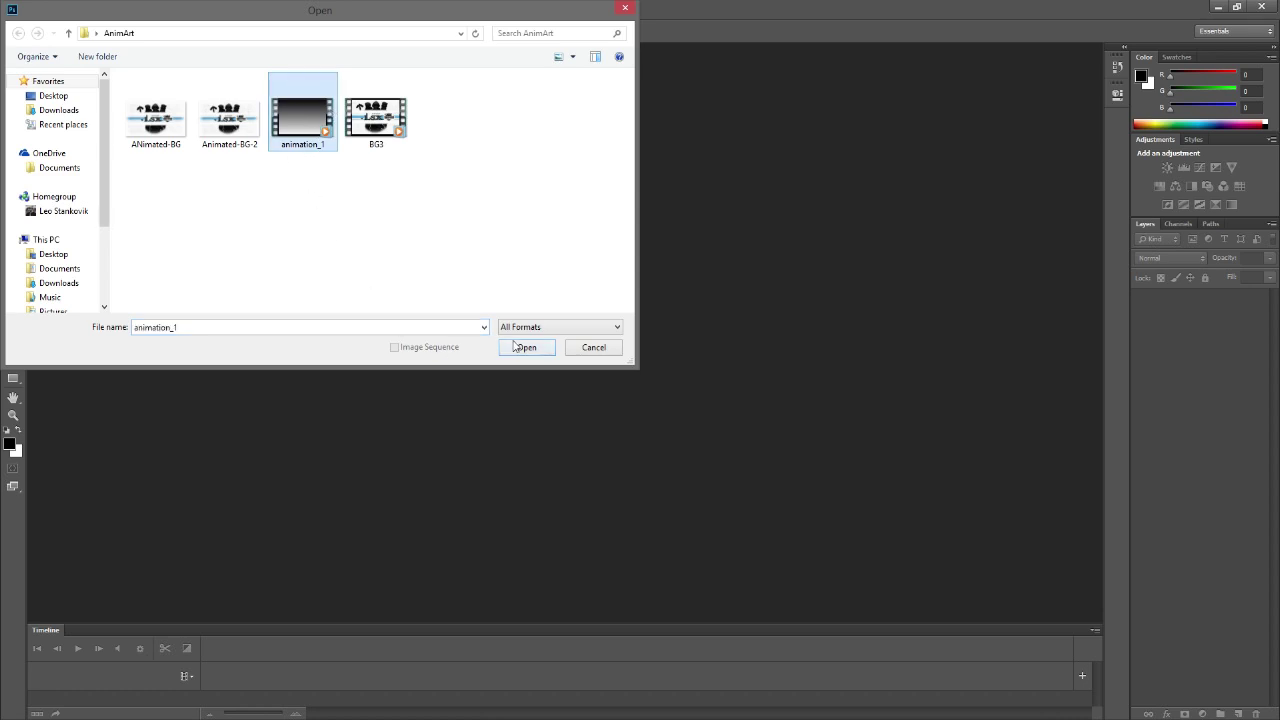
left_click(524, 347)
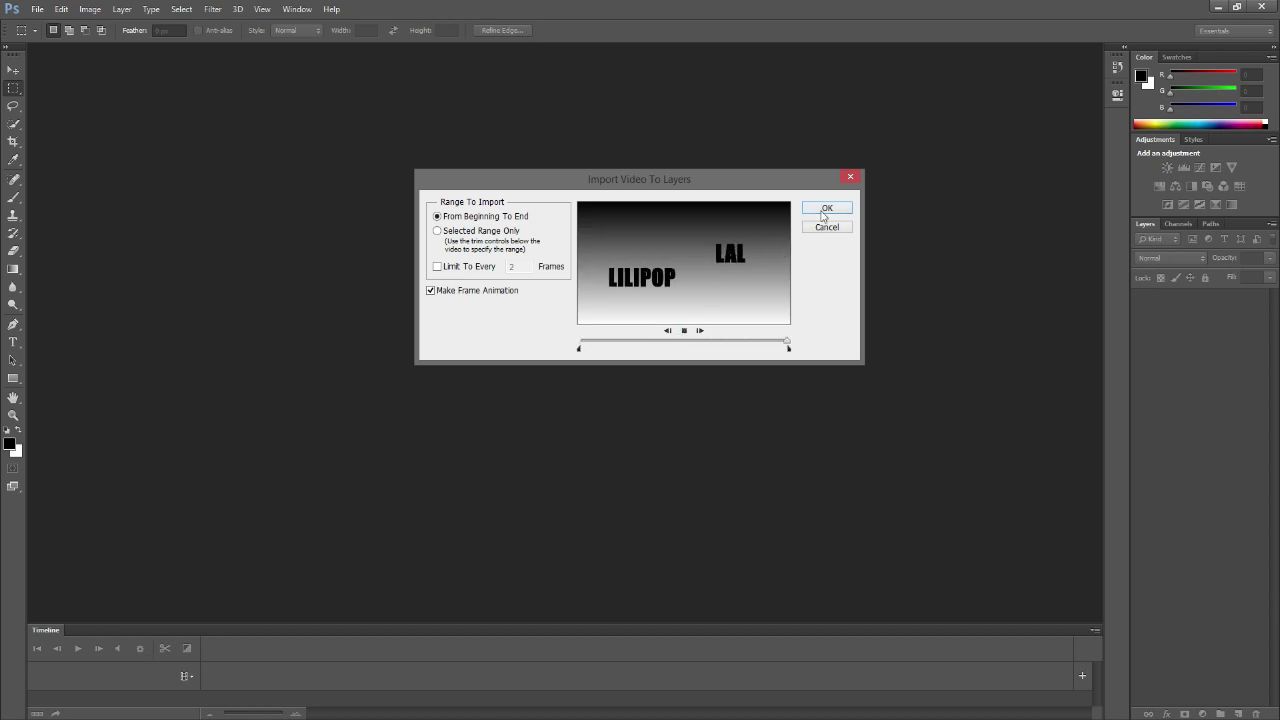
Import the whole video as 19 frame layers, play the animation, and open Save for Web.
left_click(825, 210)
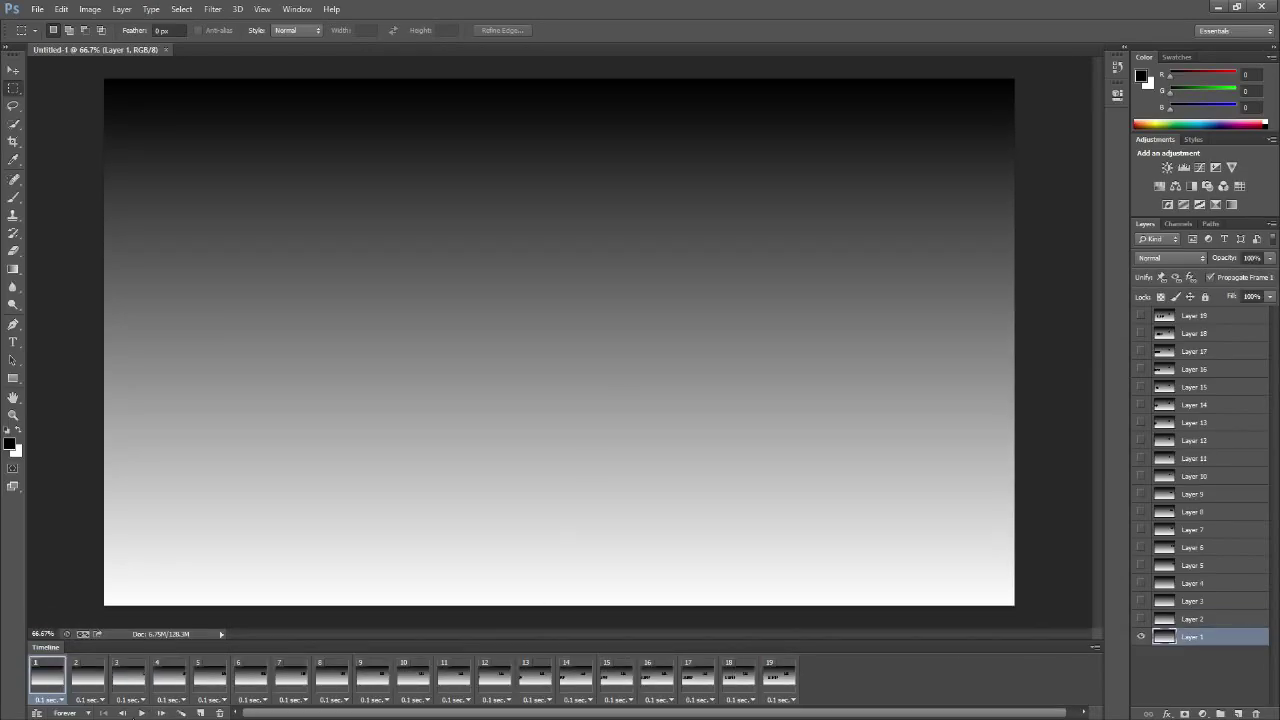
left_click(143, 712)
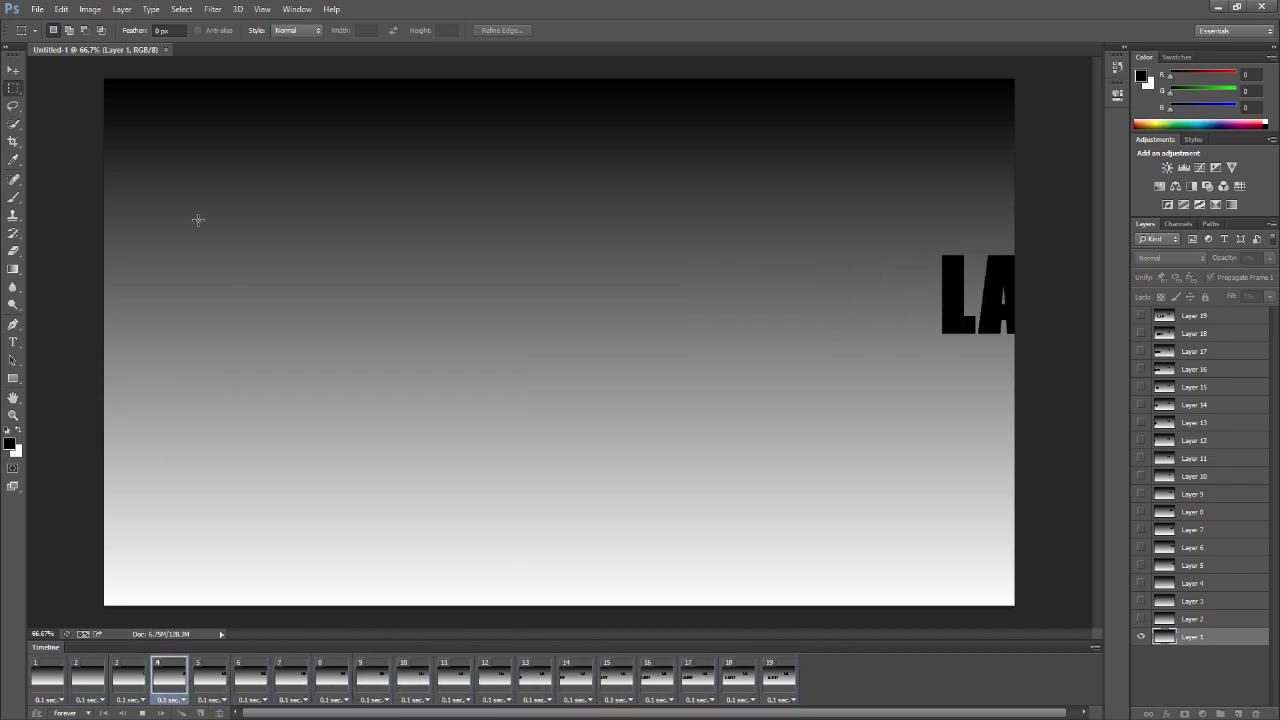
left_click(36, 9)
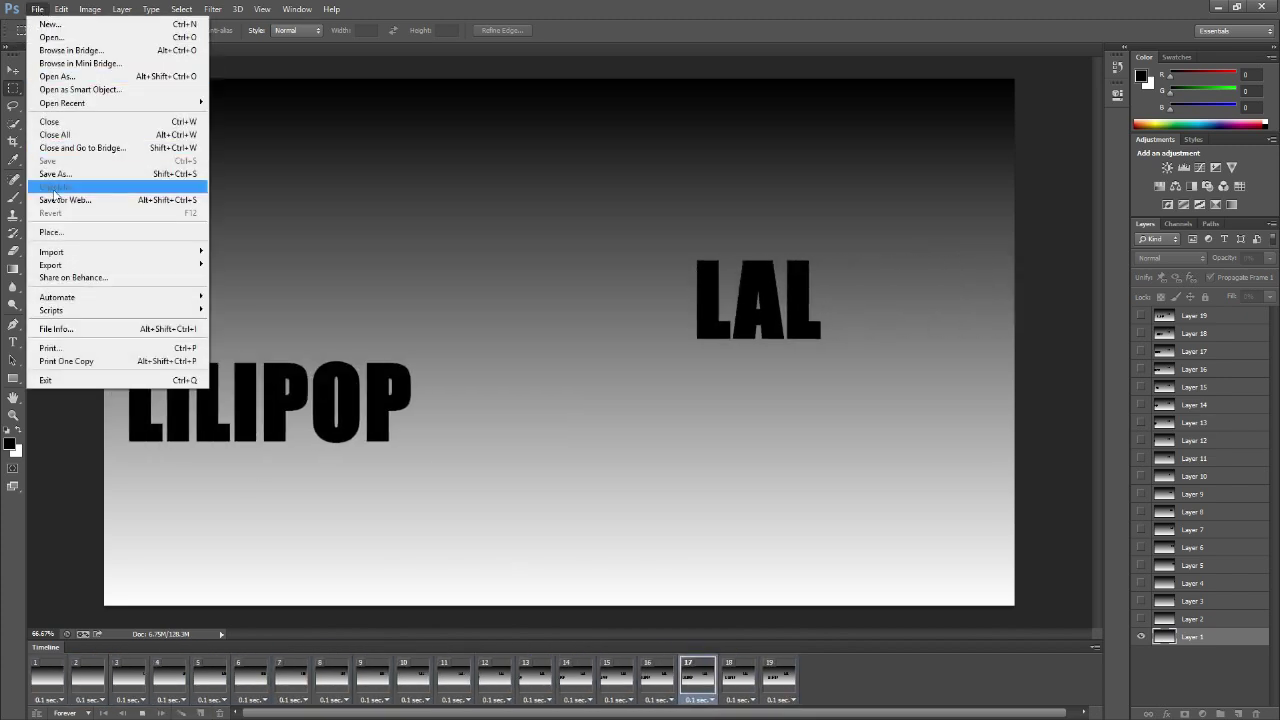
left_click(69, 202)
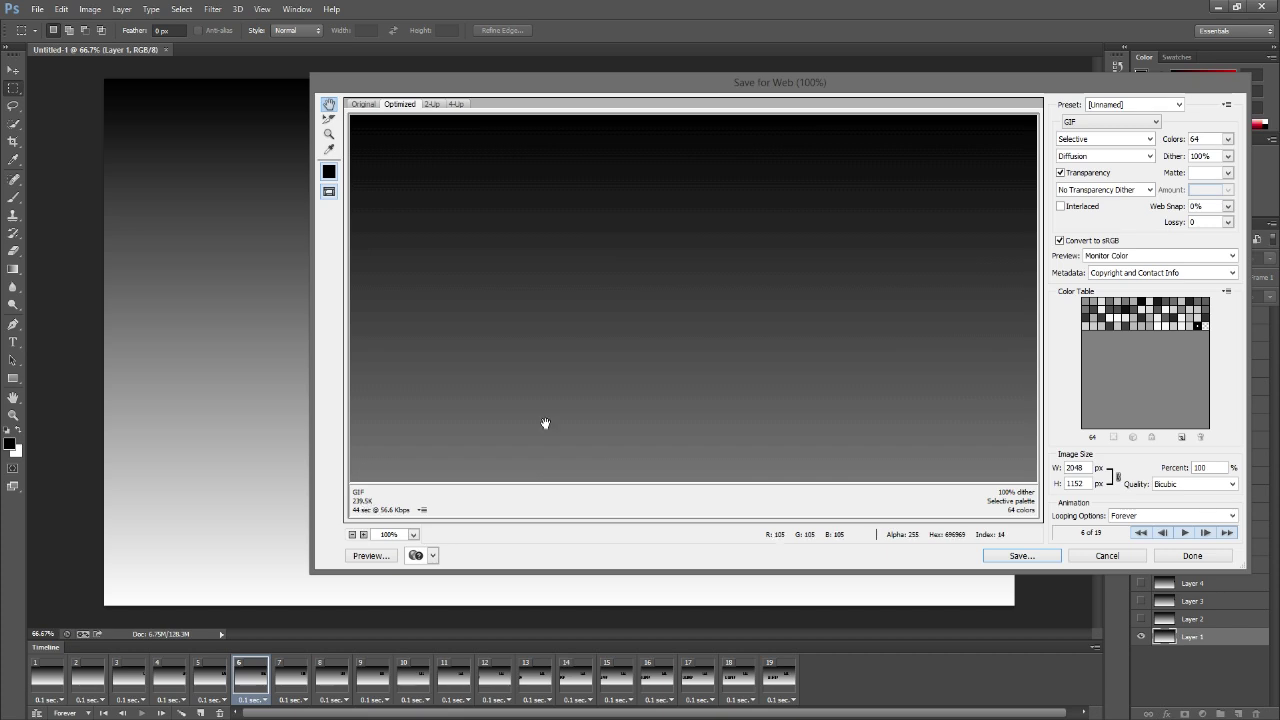
Raise the GIF colour palette from 64 to 256 colours and preview it in a browser.
scroll(597, 177, "down", 8)
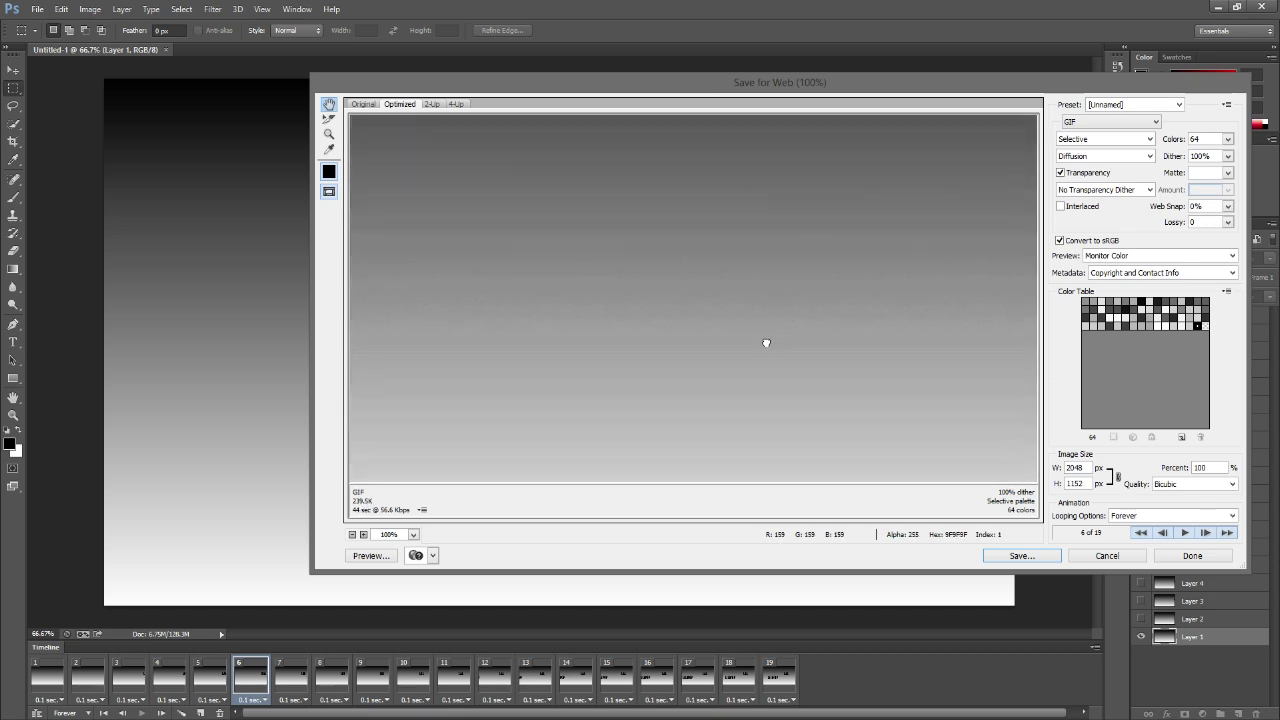
scroll(750, 310, "up", 5)
left_click(1228, 139)
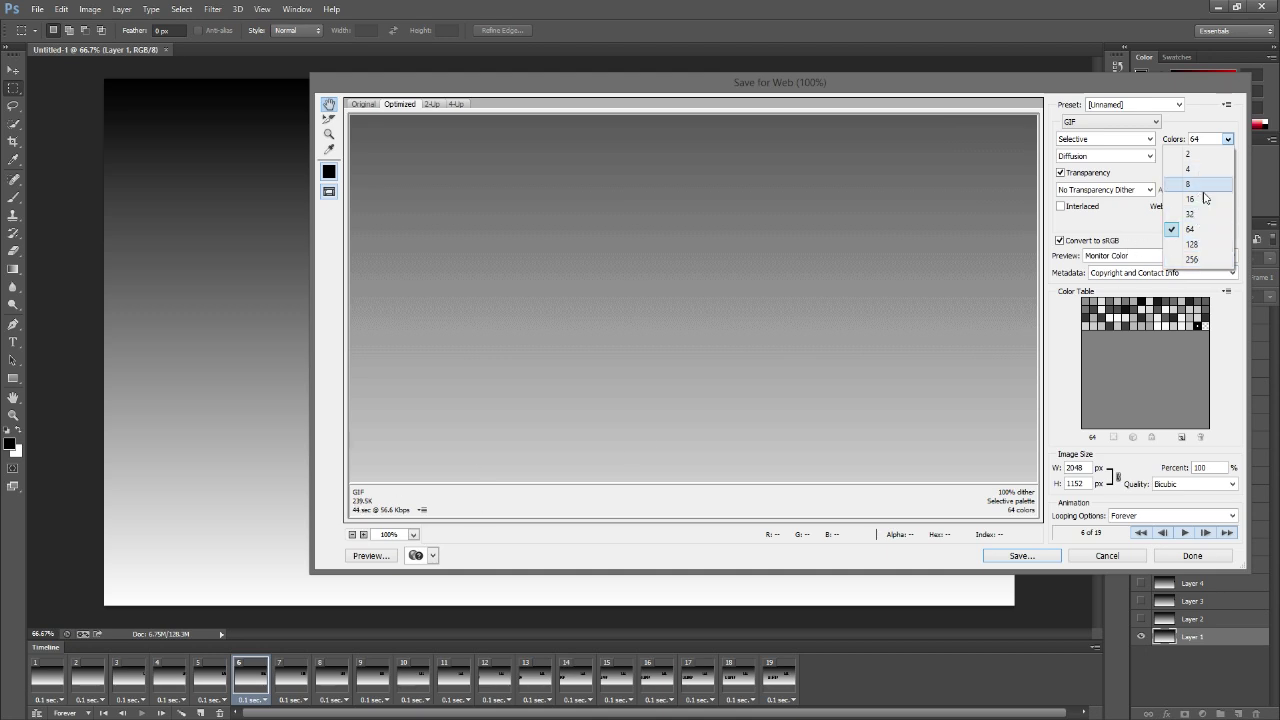
left_click(1201, 260)
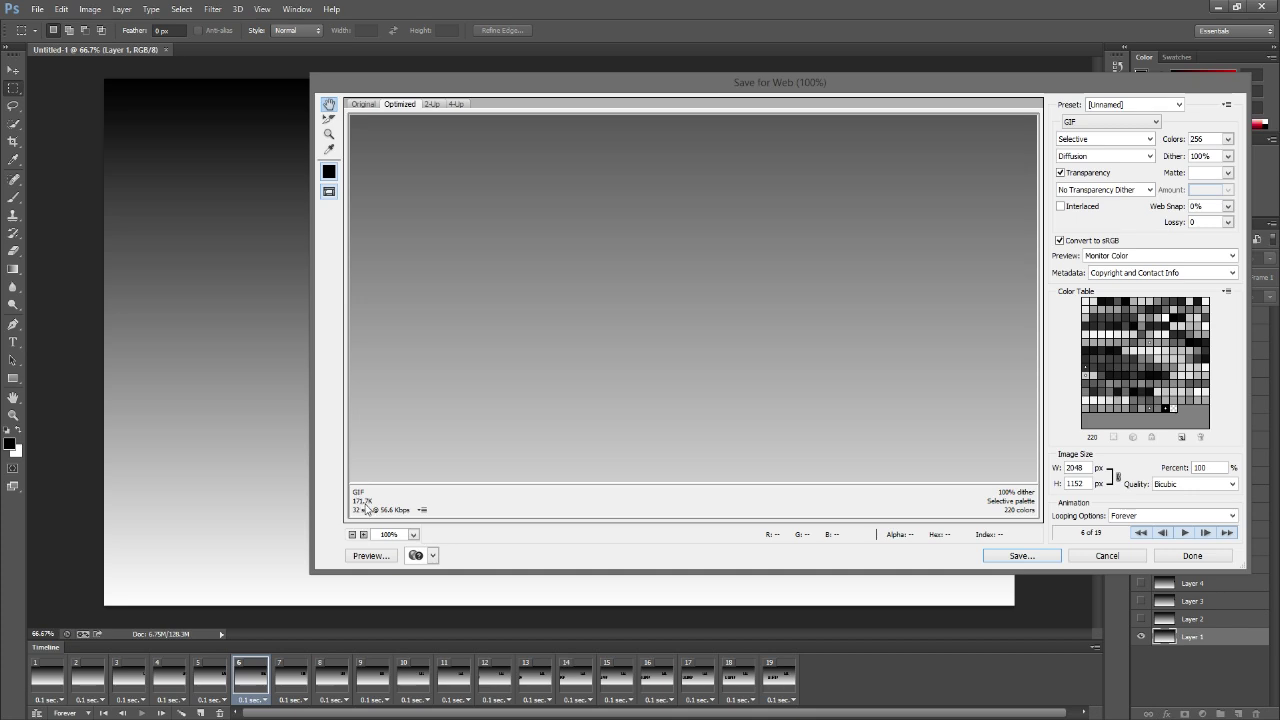
left_click(371, 556)
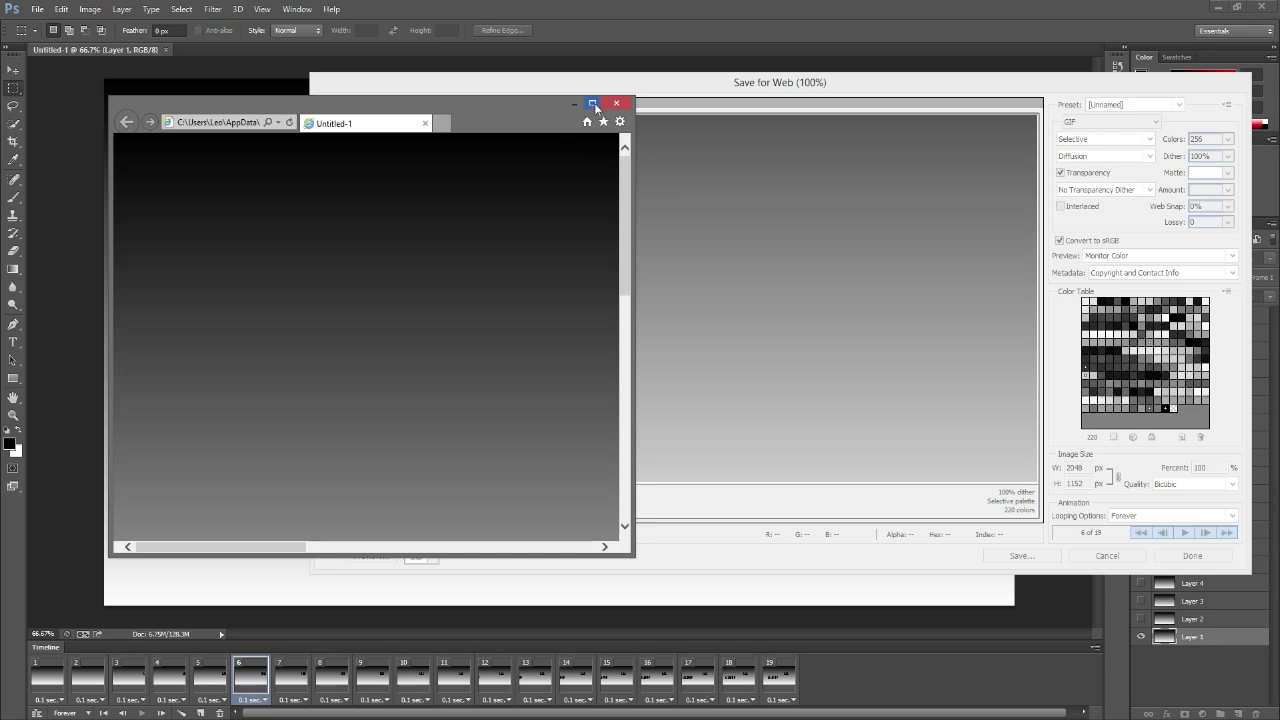
Maximize the Internet Explorer GIF preview, close it, then maximize the preview again.
left_click(591, 104)
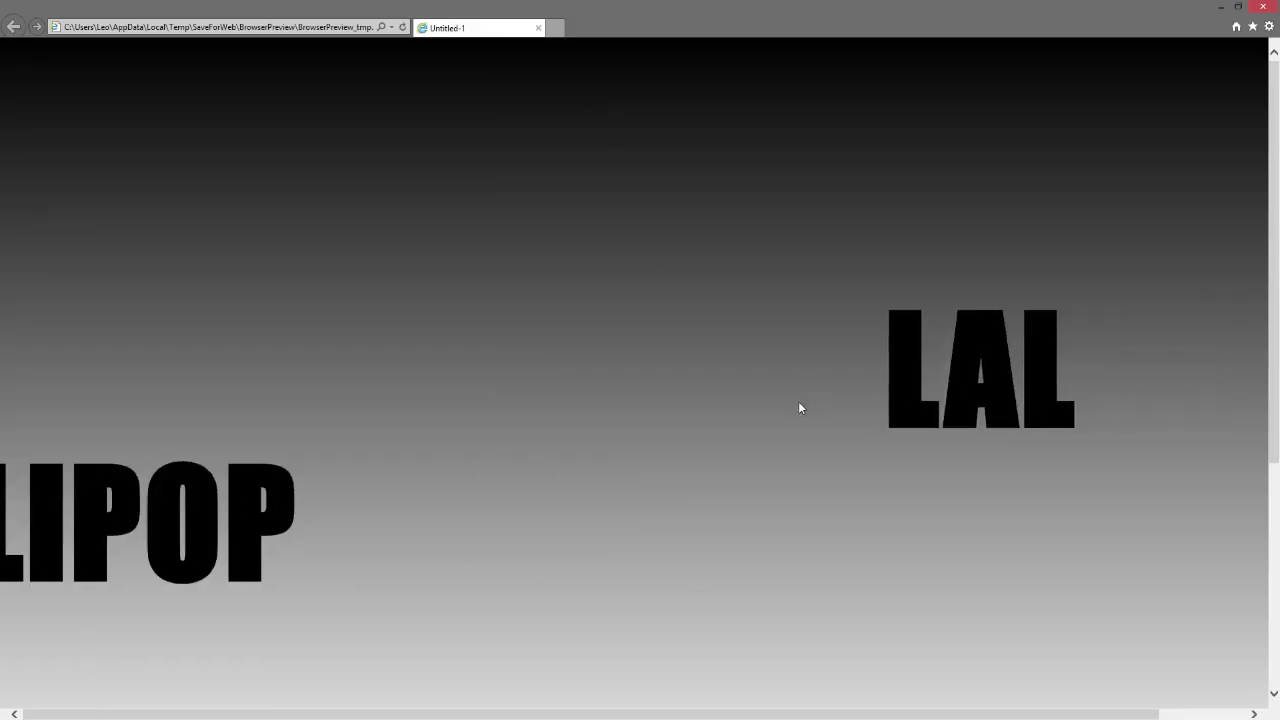
key("alt+F4")
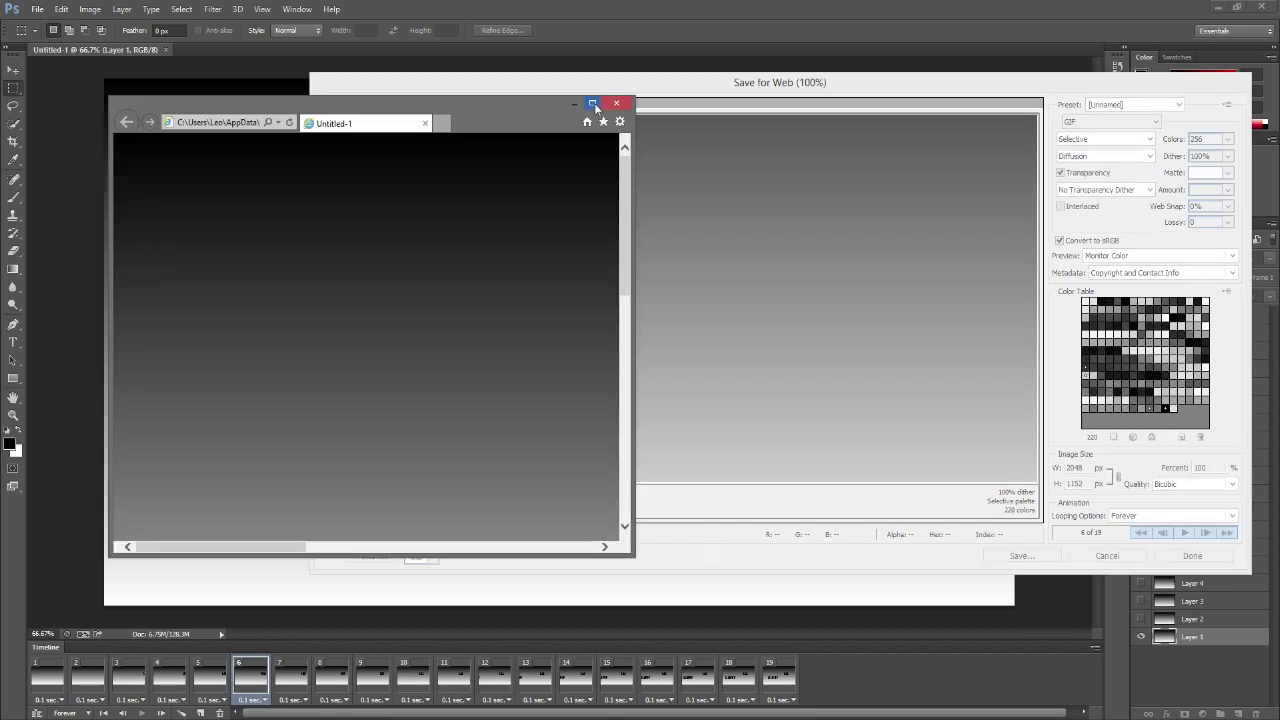
left_click(593, 104)
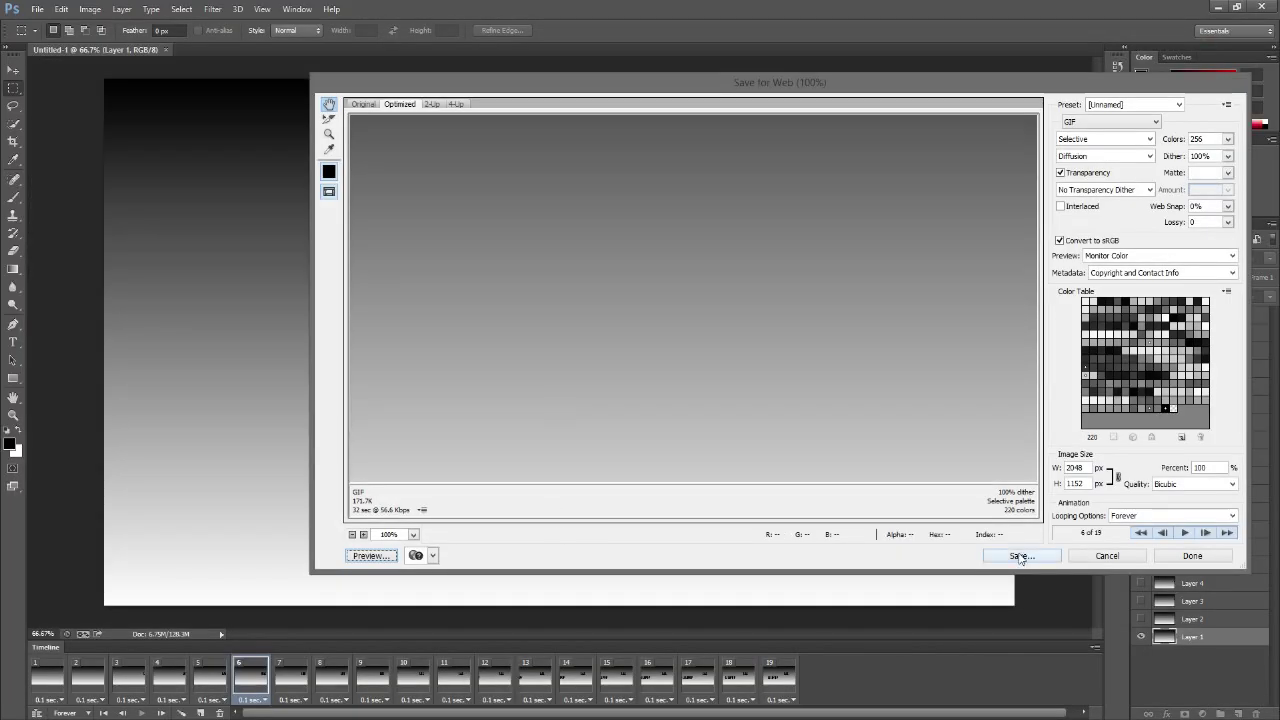
Save the optimized GIF as 'animation' in the AnimArt folder.
left_click(1020, 556)
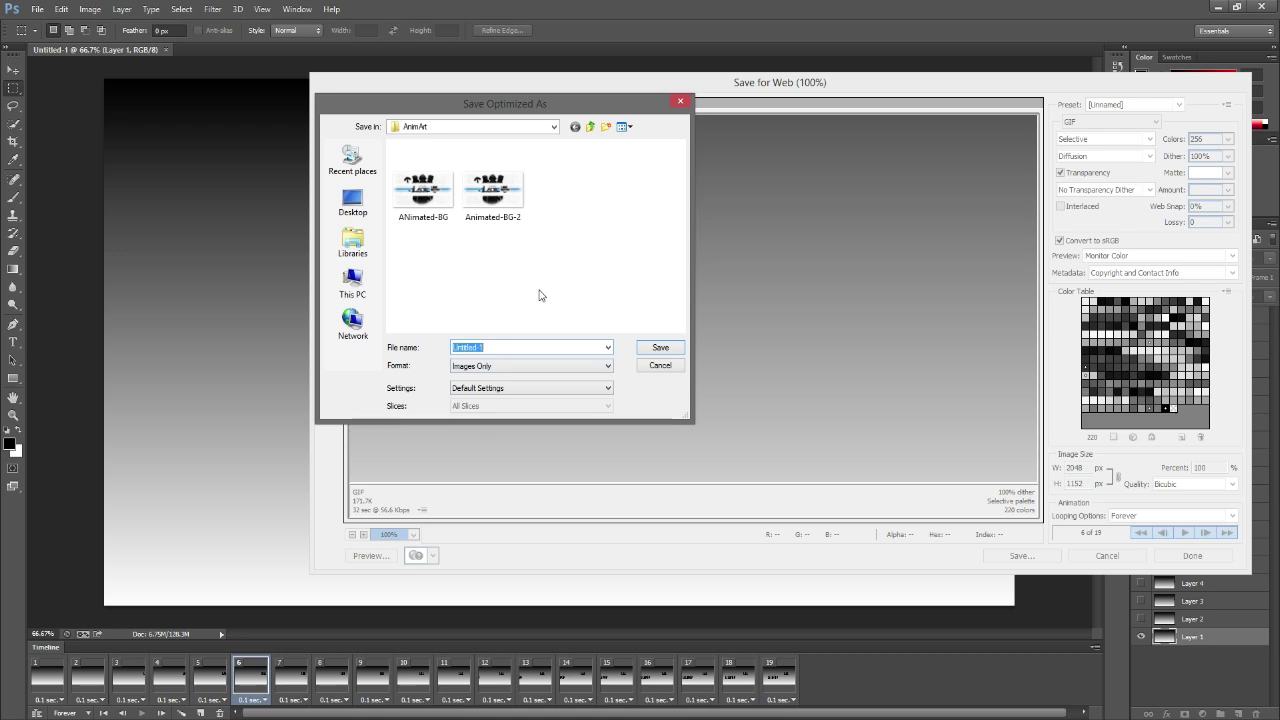
type("animation")
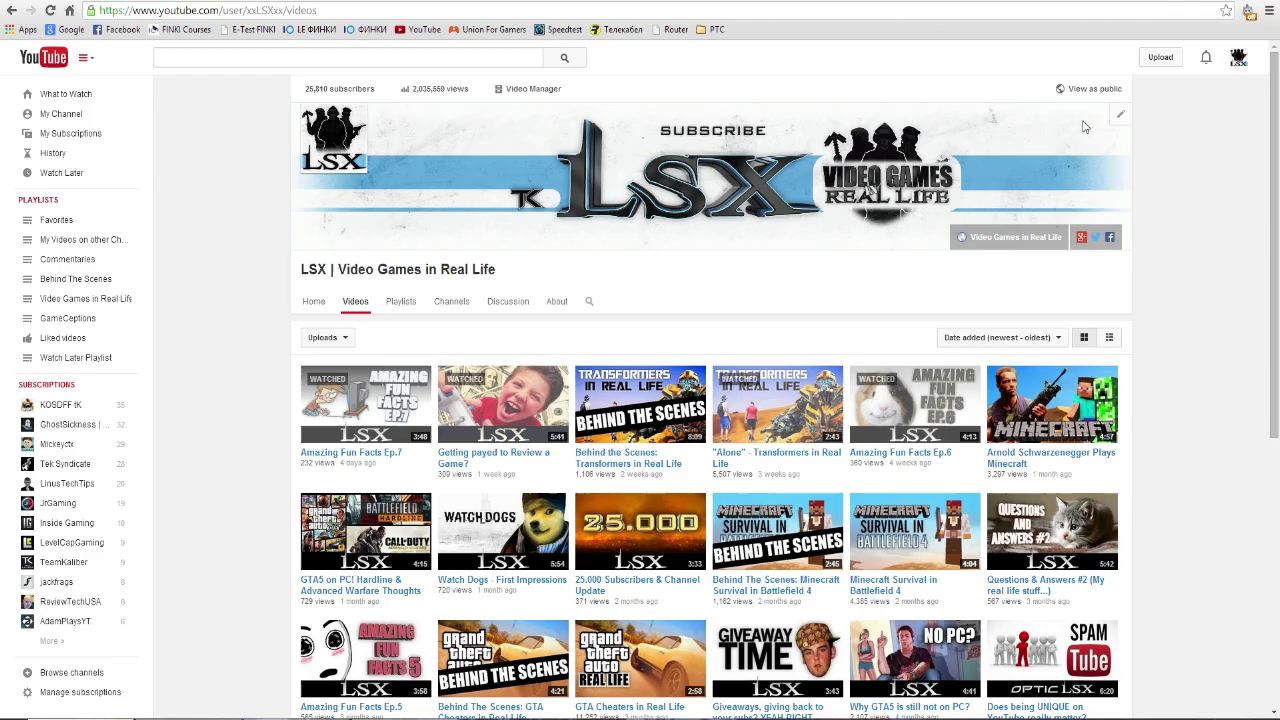
left_click(1122, 117)
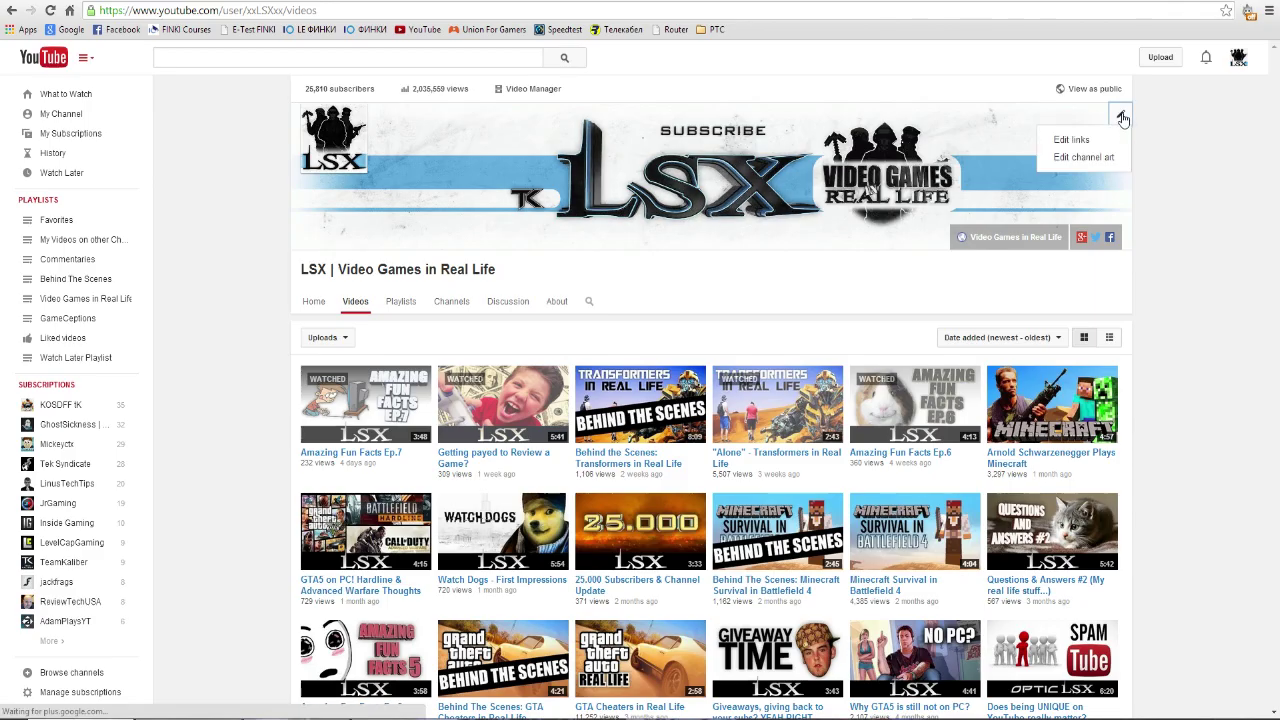
Start replacing the YouTube channel art and choose animationFINAL from the computer as the image.
left_click(1090, 157)
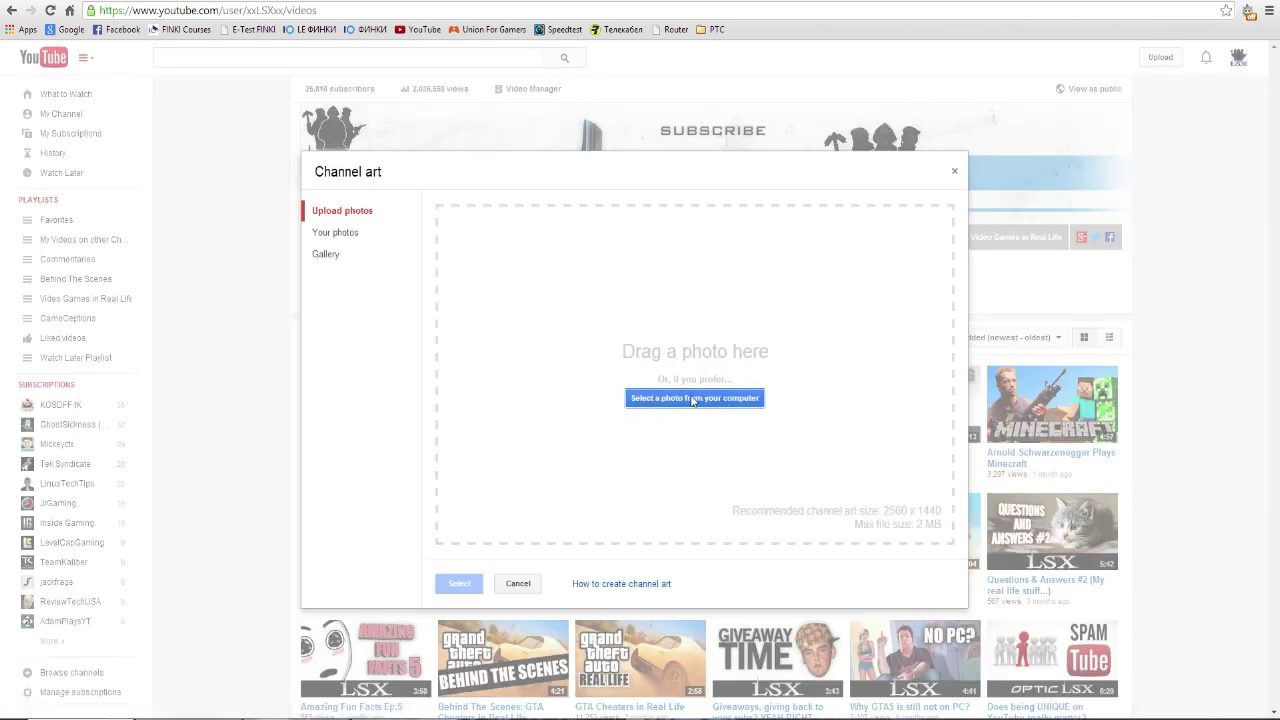
left_click(692, 400)
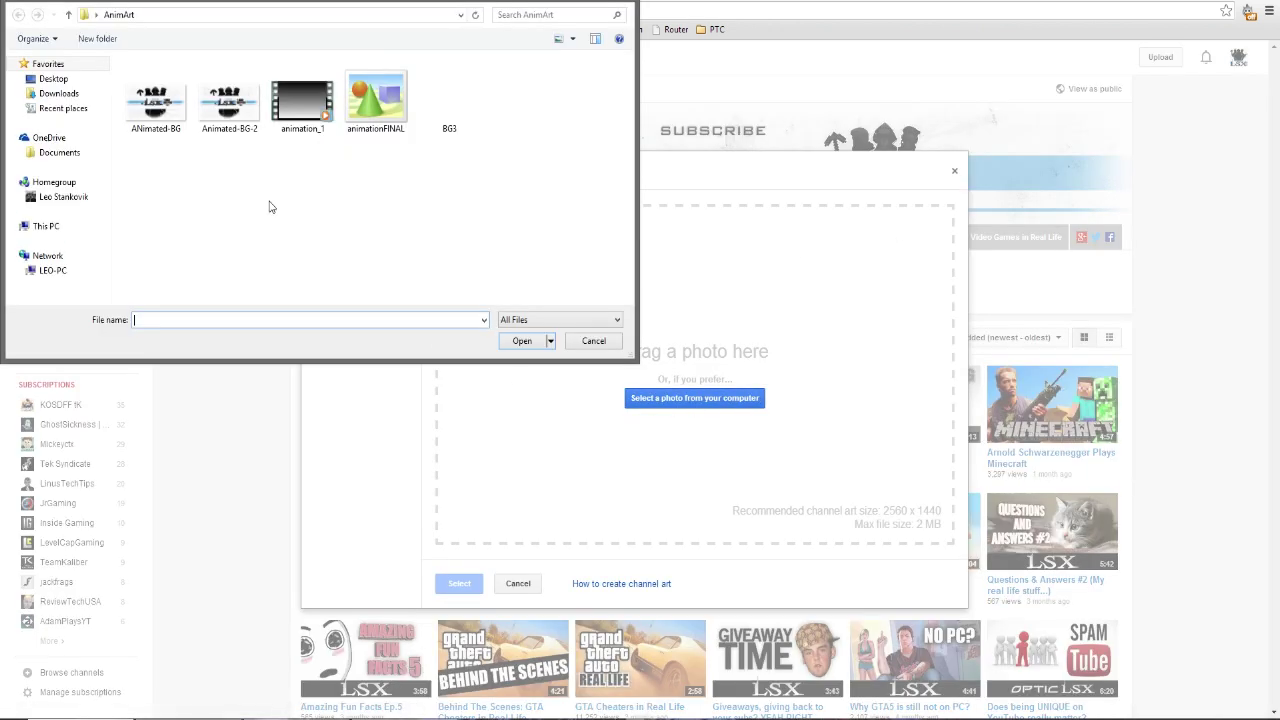
left_click(381, 111)
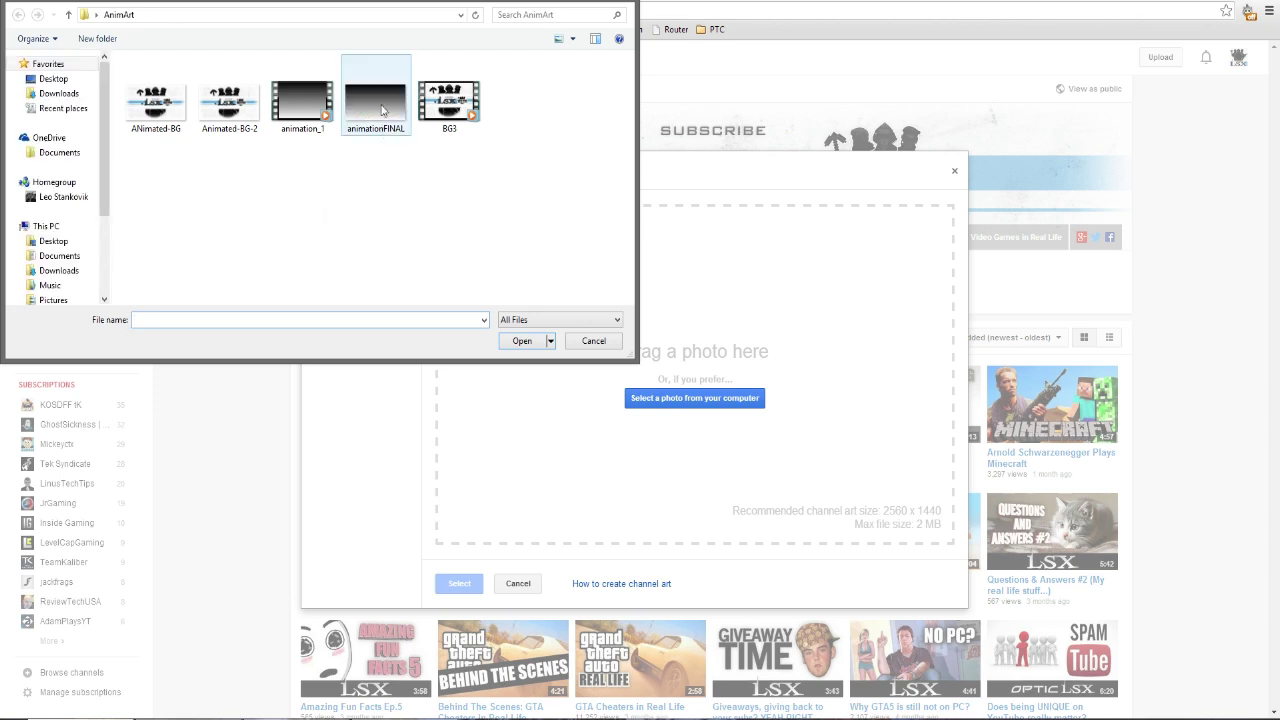